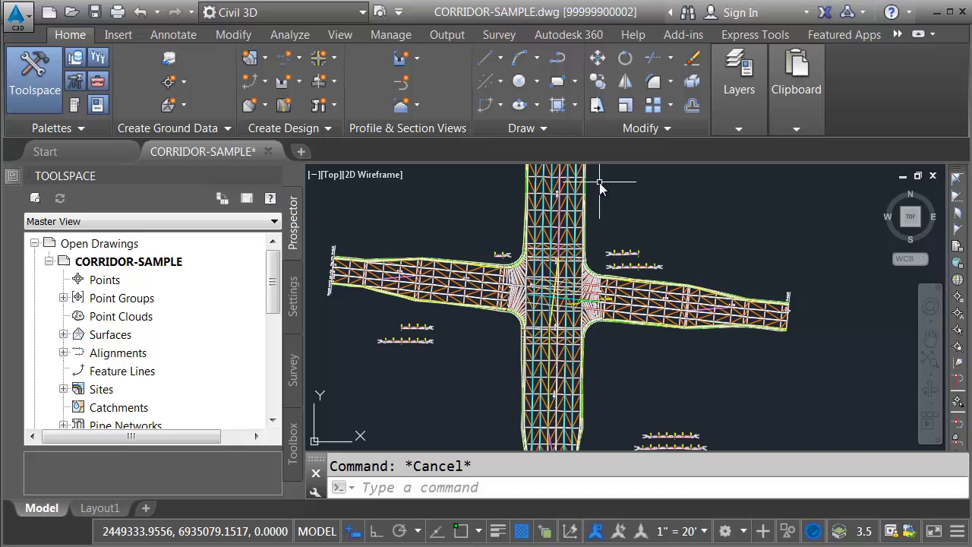
Step: Zoom closer to the corridor intersection and read the rollover tooltips on its parts
mouse_move(600, 186)
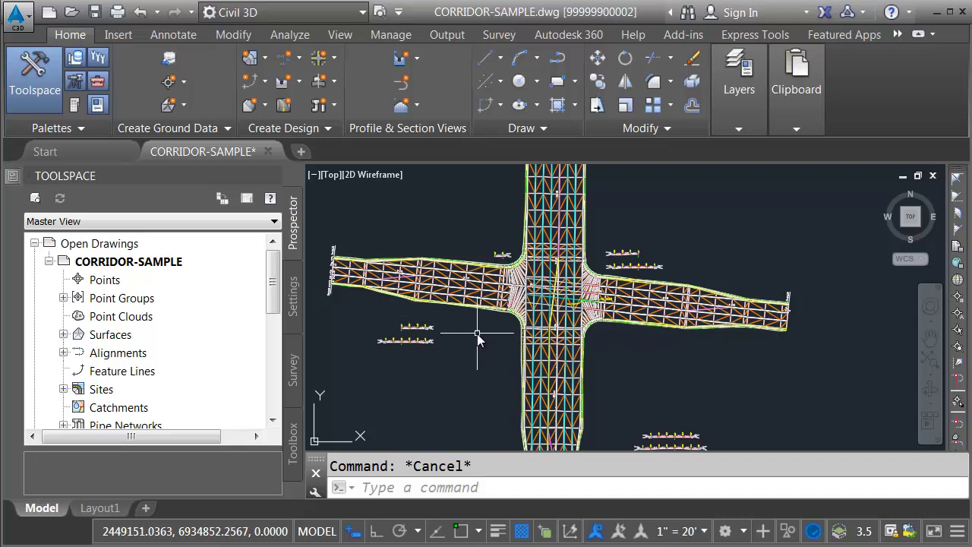
scroll(477, 337, "up", 2)
middle_click_drag(506, 275, 494, 391)
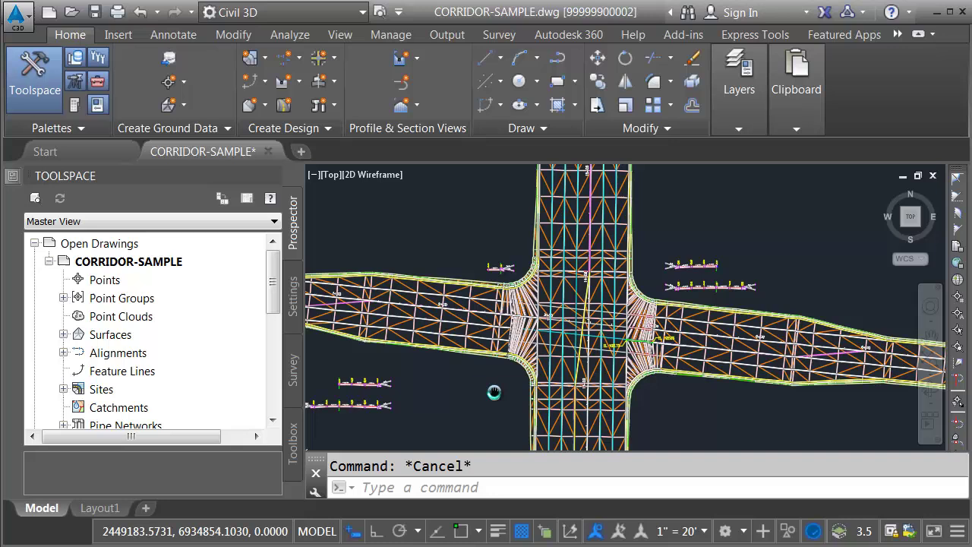
mouse_move(475, 401)
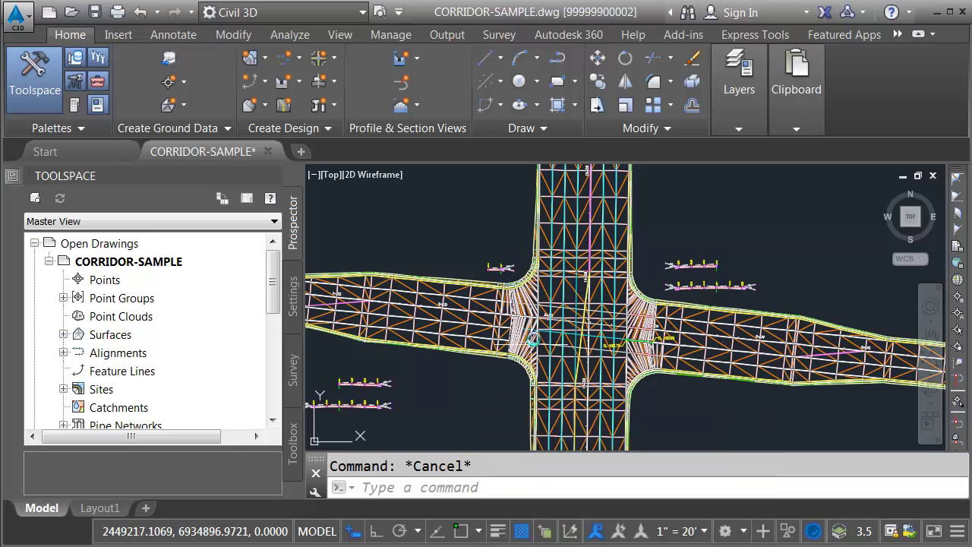
mouse_move(558, 274)
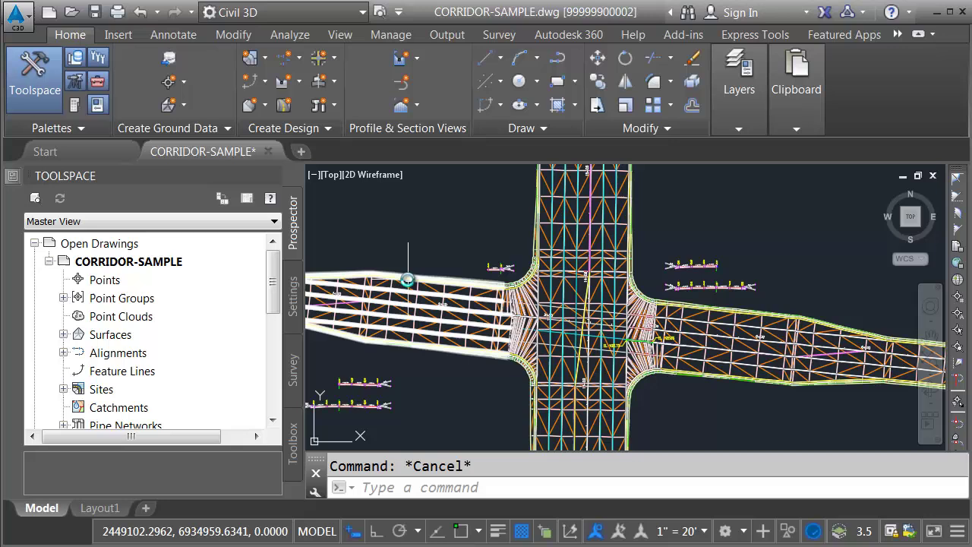
mouse_move(408, 280)
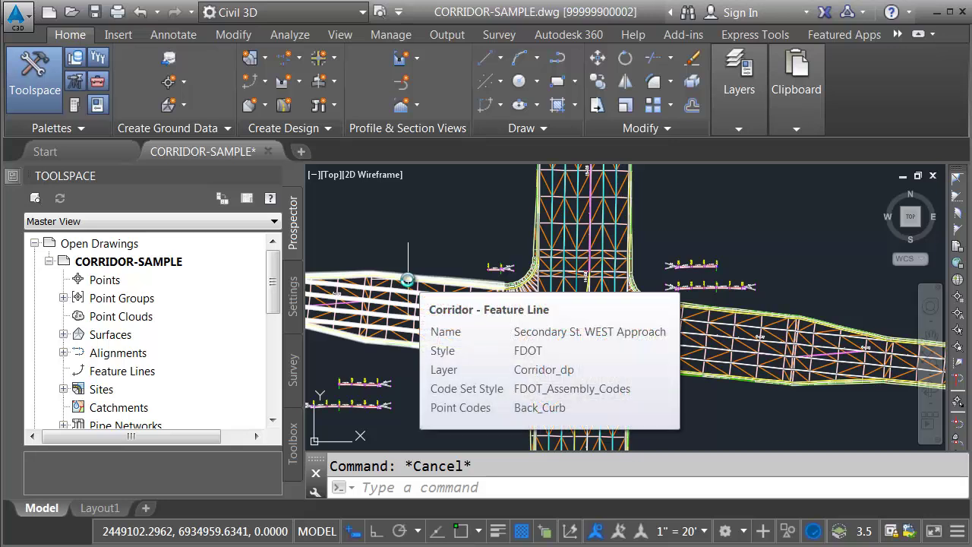
mouse_move(512, 285)
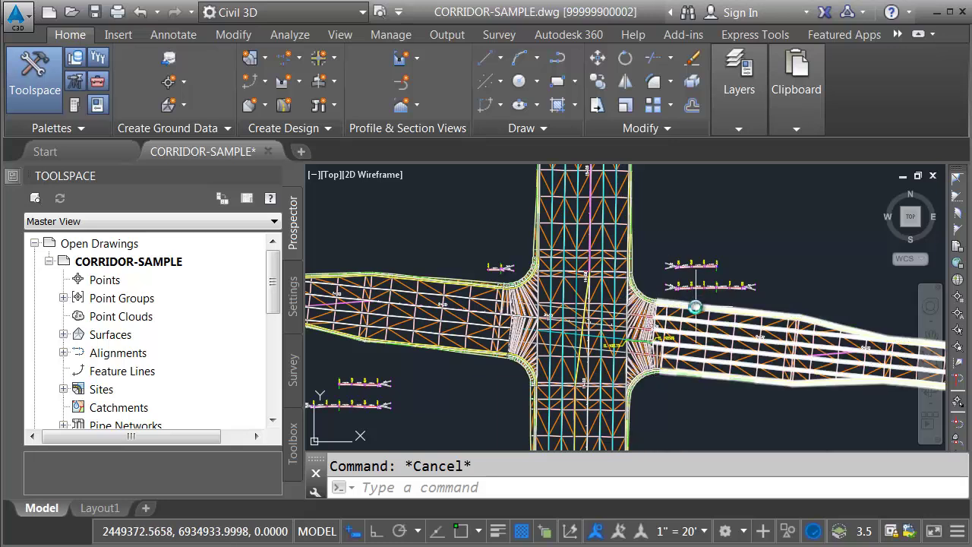
Step: Select the east approach corridor region and the Primary St. corridor region
mouse_move(694, 307)
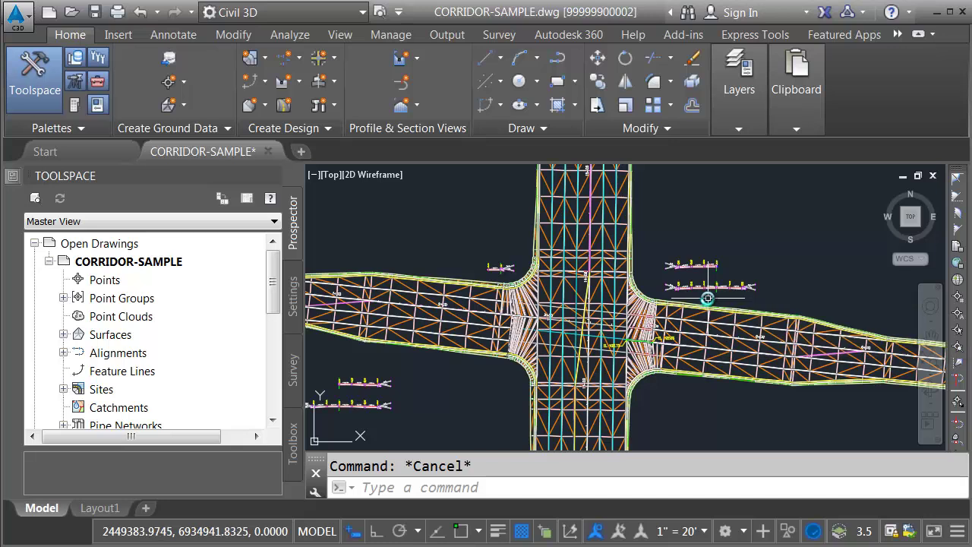
left_click(694, 313)
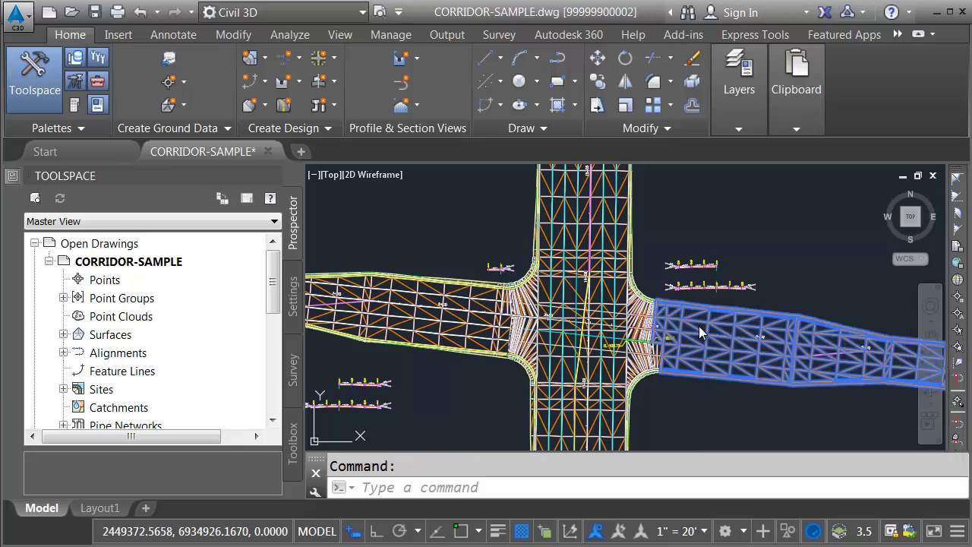
left_click(626, 237)
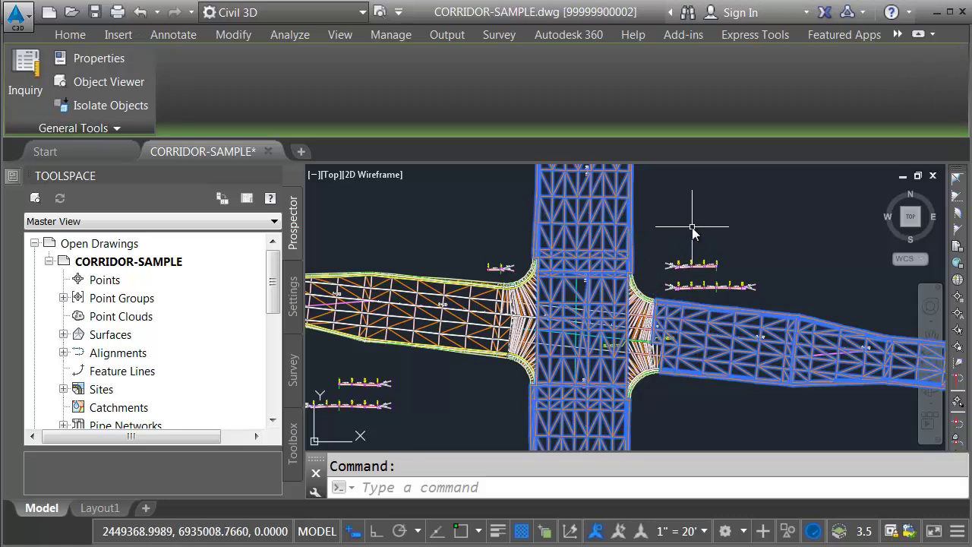
Step: Deselect the regions, zoom out to the Exist surface border, then back to the intersection
key("Escape")
scroll(692, 227, "down", 8)
scroll(709, 225, "up", 2)
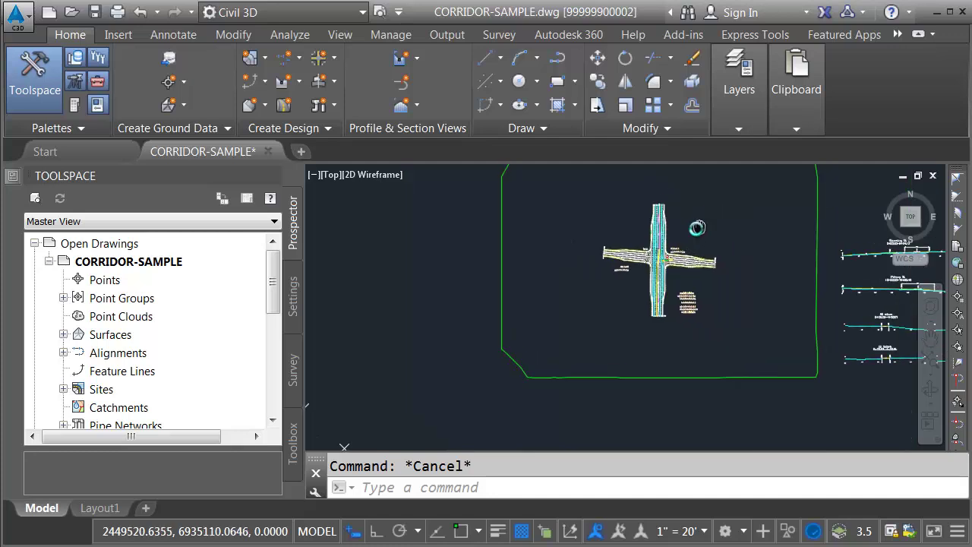
scroll(623, 216, "down", 2)
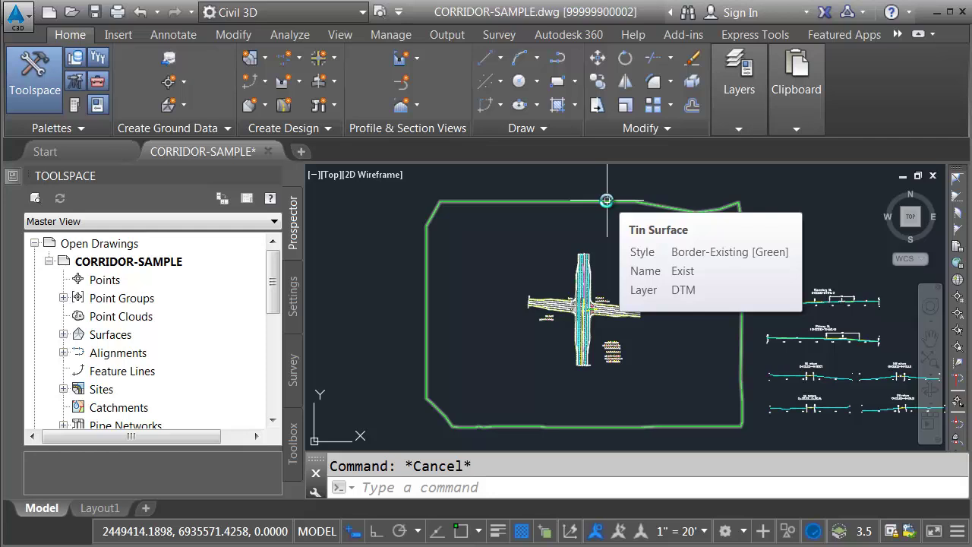
scroll(592, 327, "up", 5)
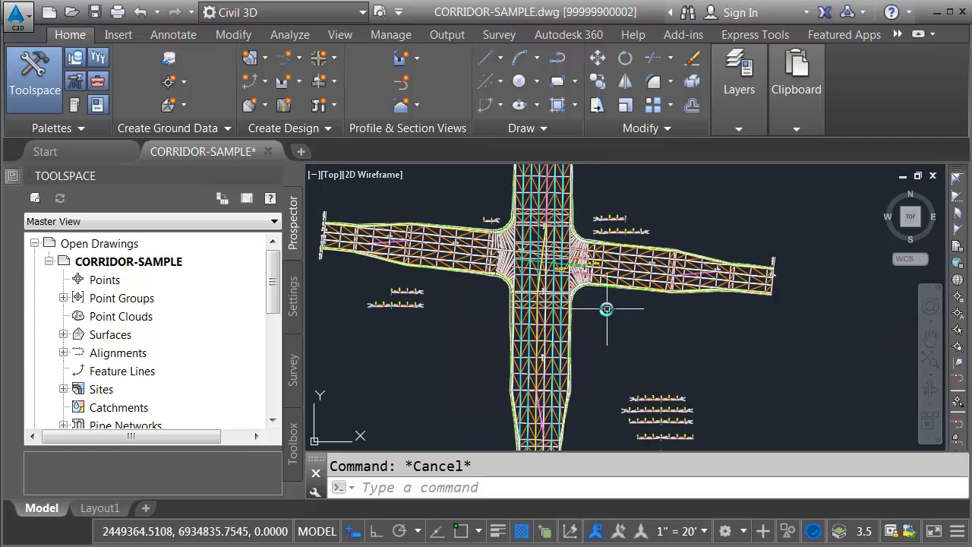
mouse_move(596, 350)
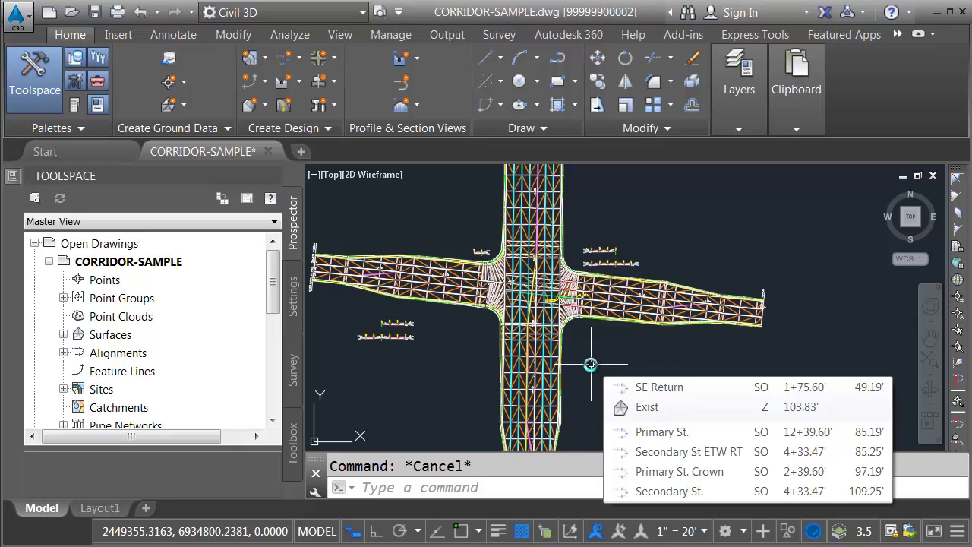
Step: Create new drawing Drawing9 from the $sample_template2.dwt template
left_click(22, 17)
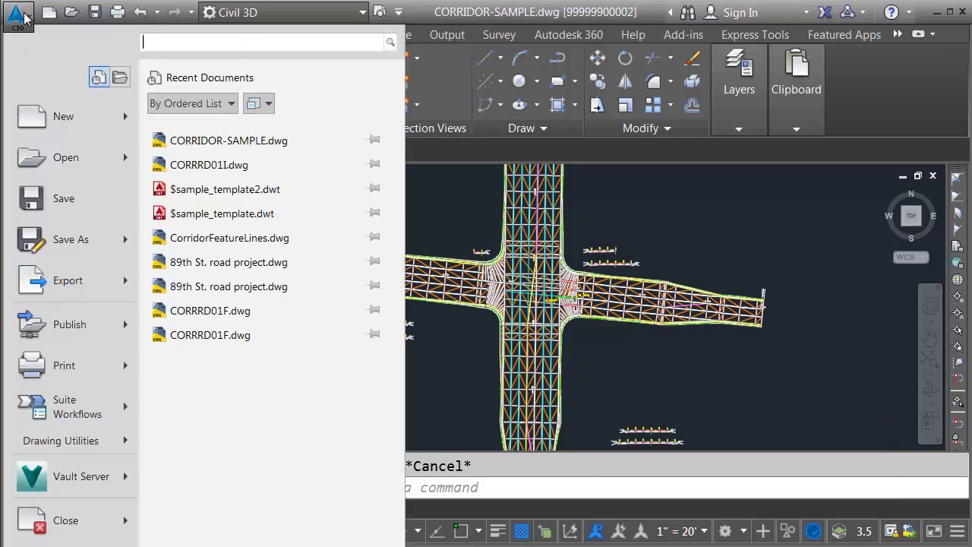
left_click(51, 120)
left_click(369, 275)
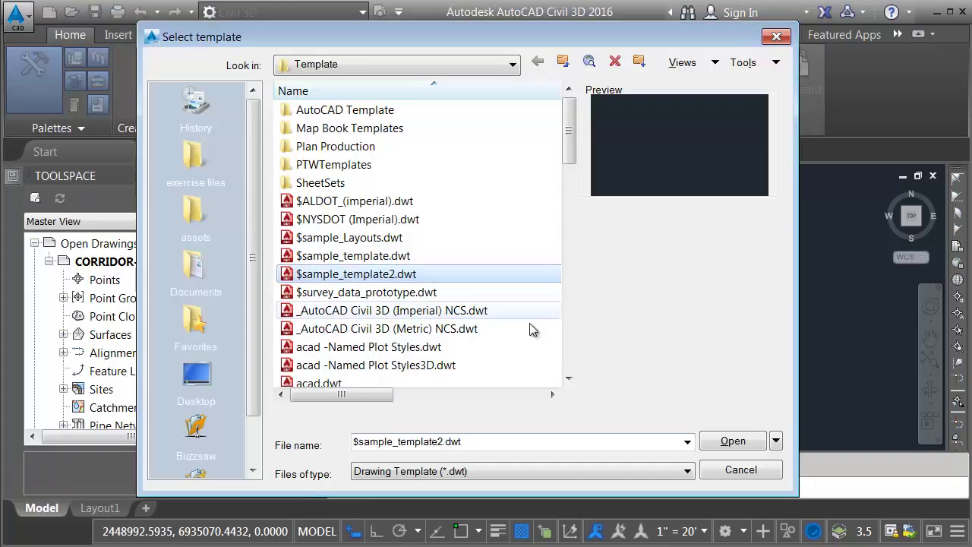
left_click(721, 441)
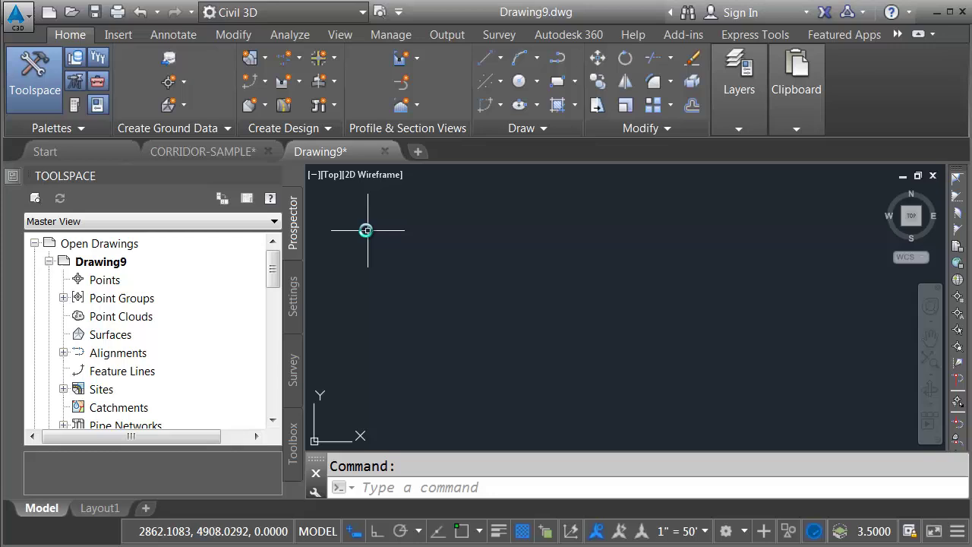
Step: Reference the Primary St. centerline alignment data shortcut and zoom to extents
left_click_drag(273, 273, 274, 403)
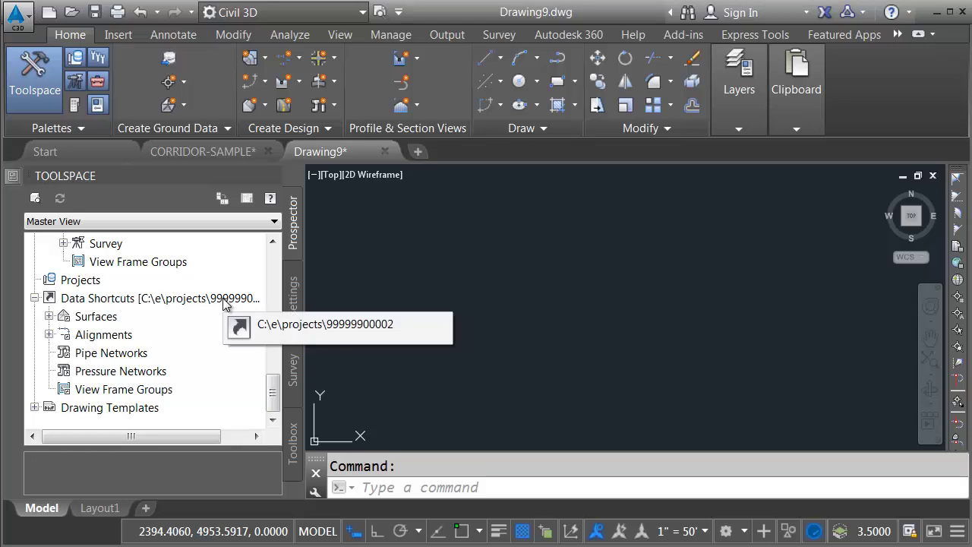
left_click(49, 335)
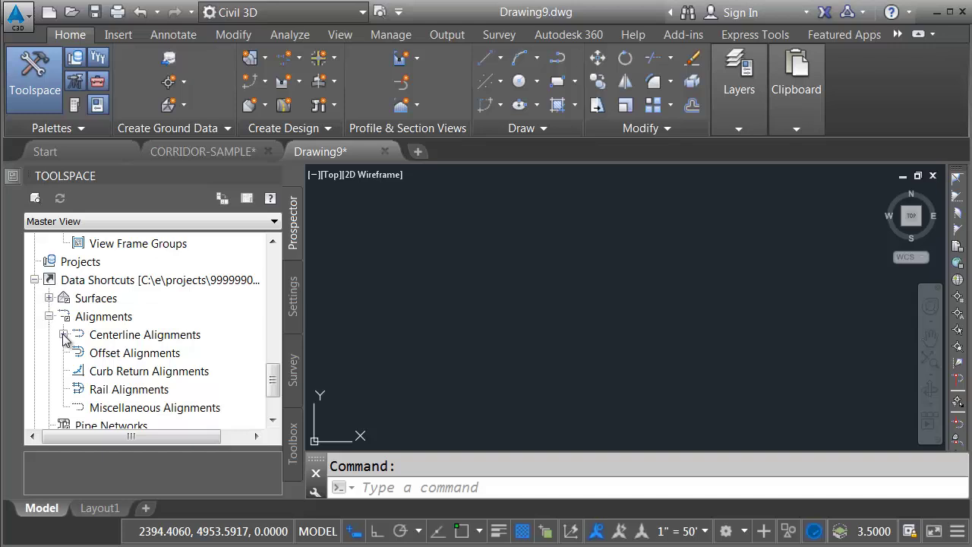
left_click(64, 335)
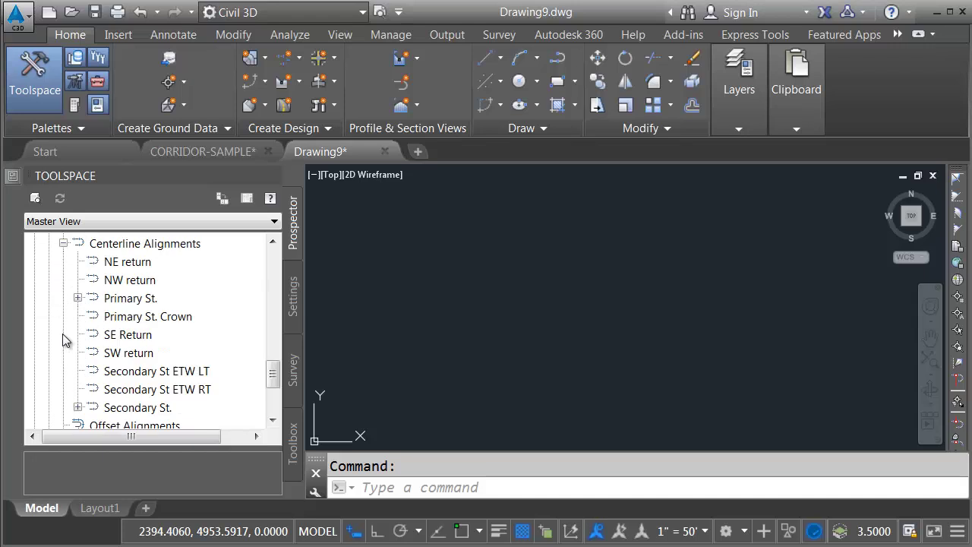
right_click(126, 297)
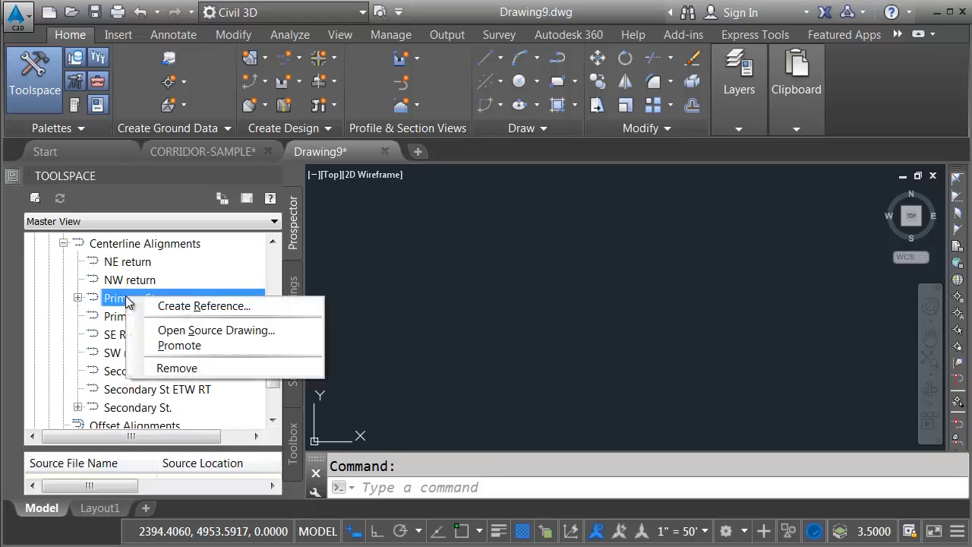
left_click(167, 308)
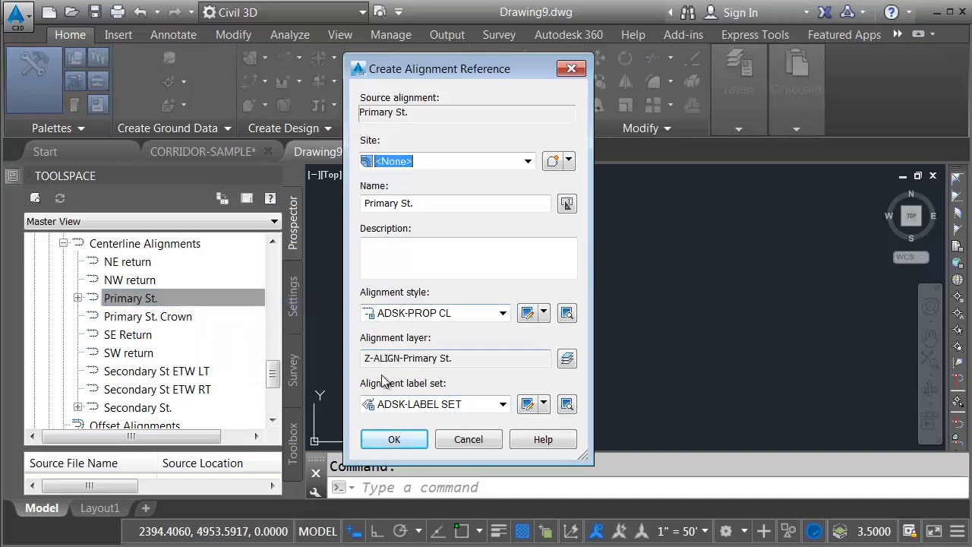
left_click(392, 441)
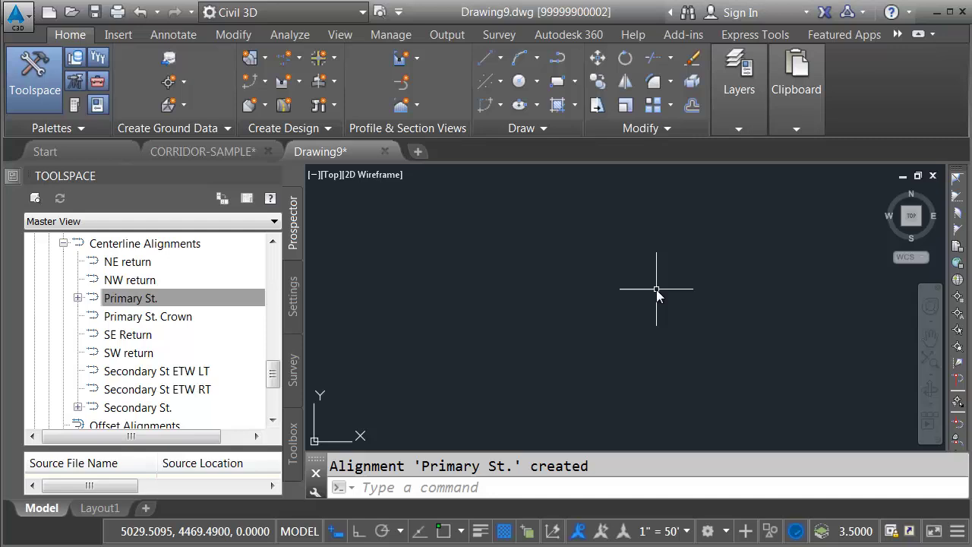
middle_click(656, 296)
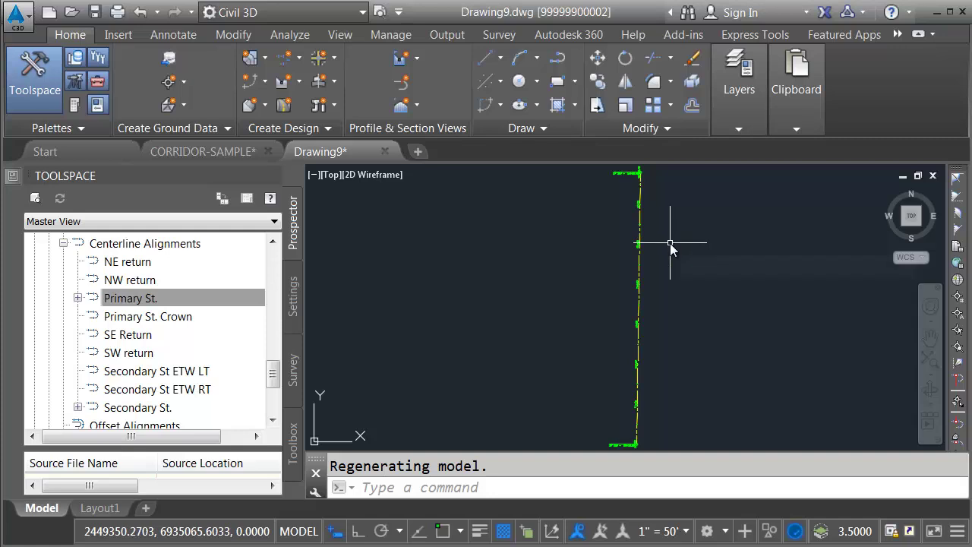
Step: Overlay CORRIDOR-SAMPLE.dwg as an xref at insertion point 0,0,0 using XREF
type("XREf")
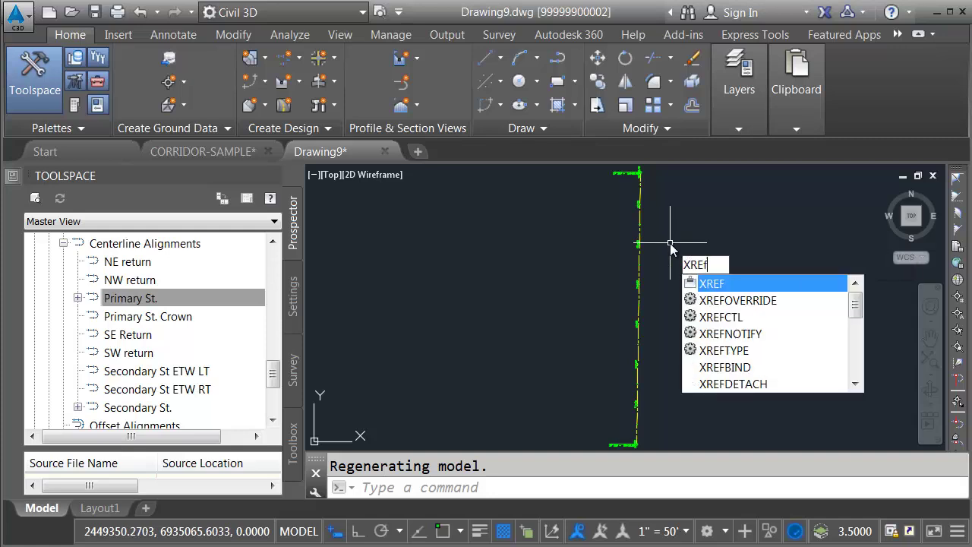
key("Return")
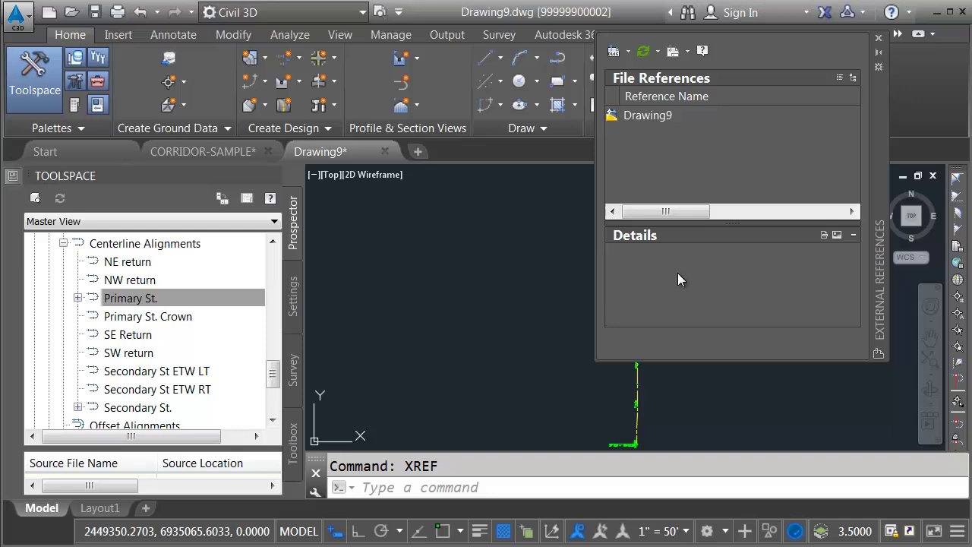
left_click(612, 52)
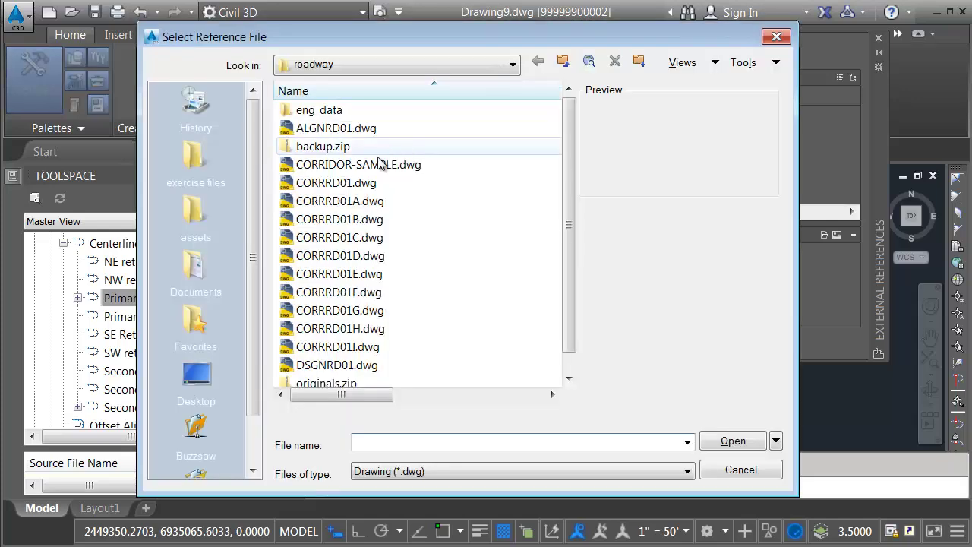
left_click(375, 165)
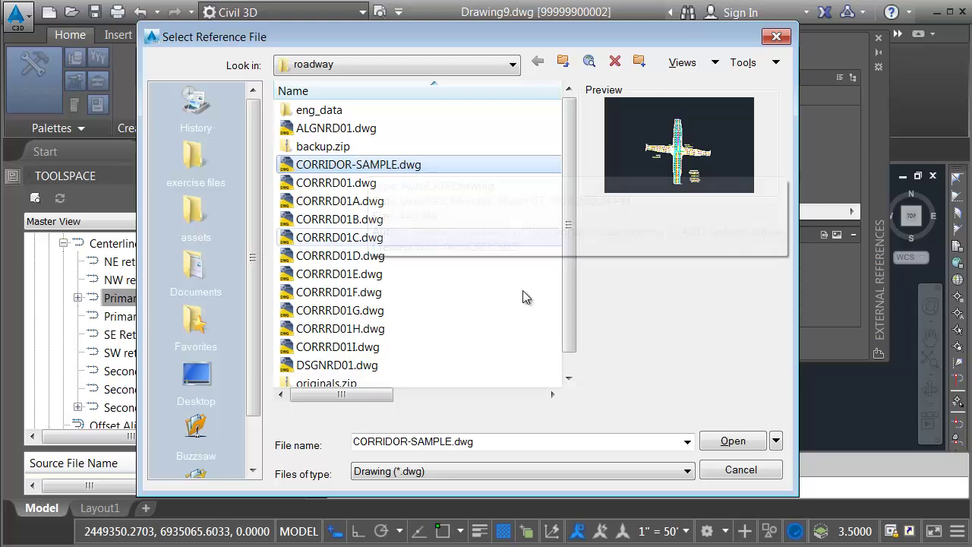
left_click(731, 441)
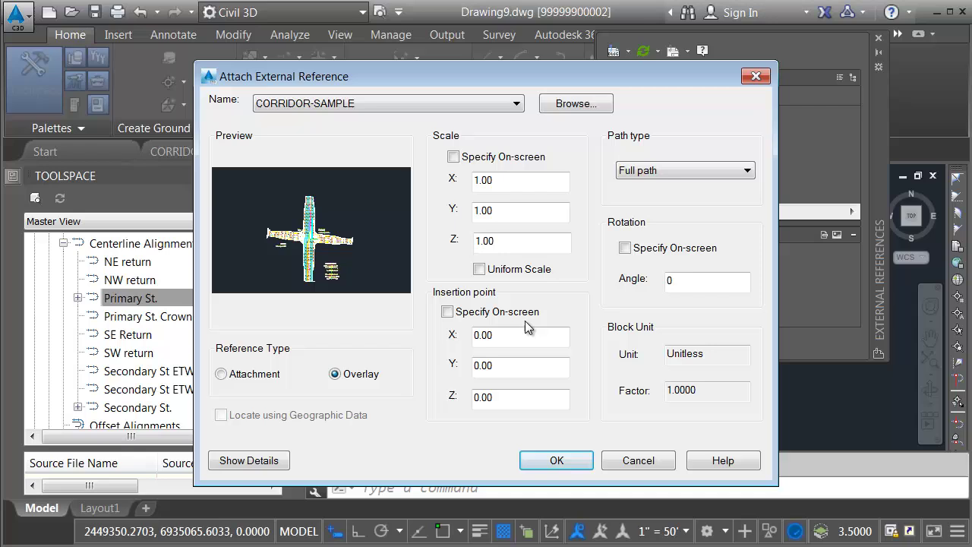
left_click(556, 461)
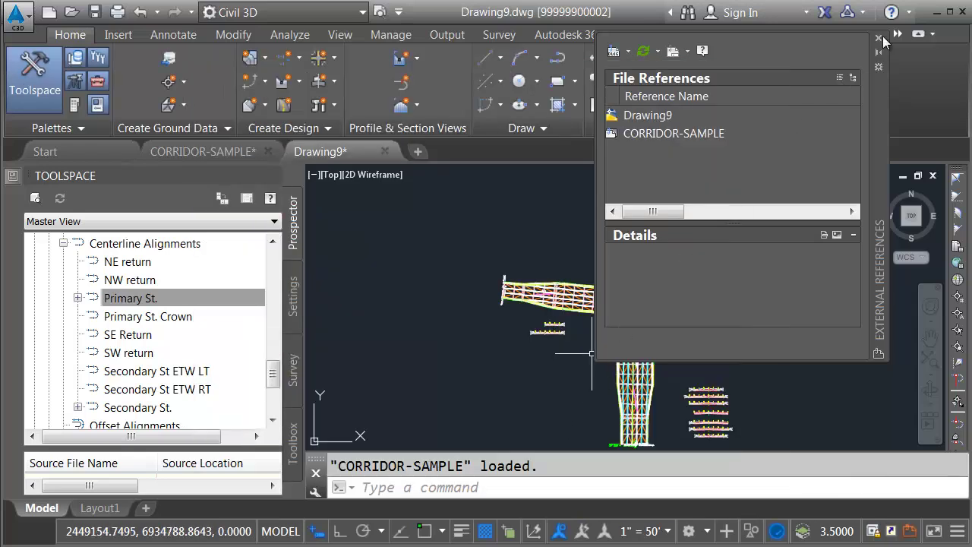
Step: Send the CORRIDOR-SAMPLE xref to the back so the Primary St. alignment draws on top
left_click(878, 38)
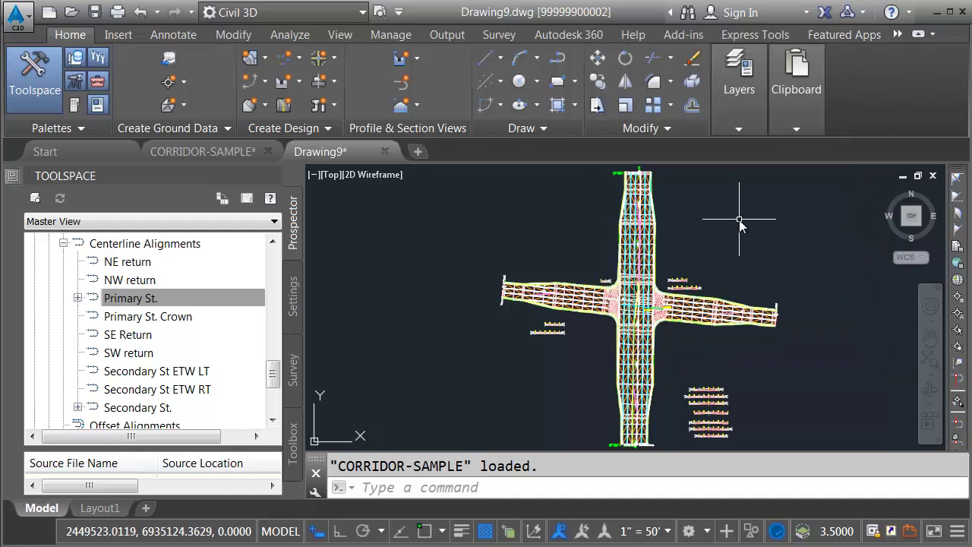
middle_click_drag(740, 224, 613, 223)
scroll(556, 235, "up", 2)
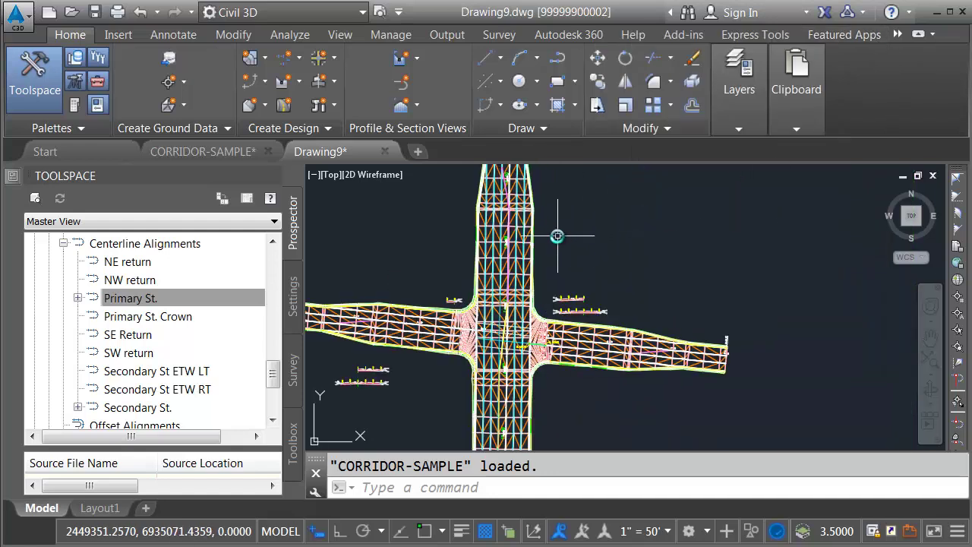
left_click(530, 219)
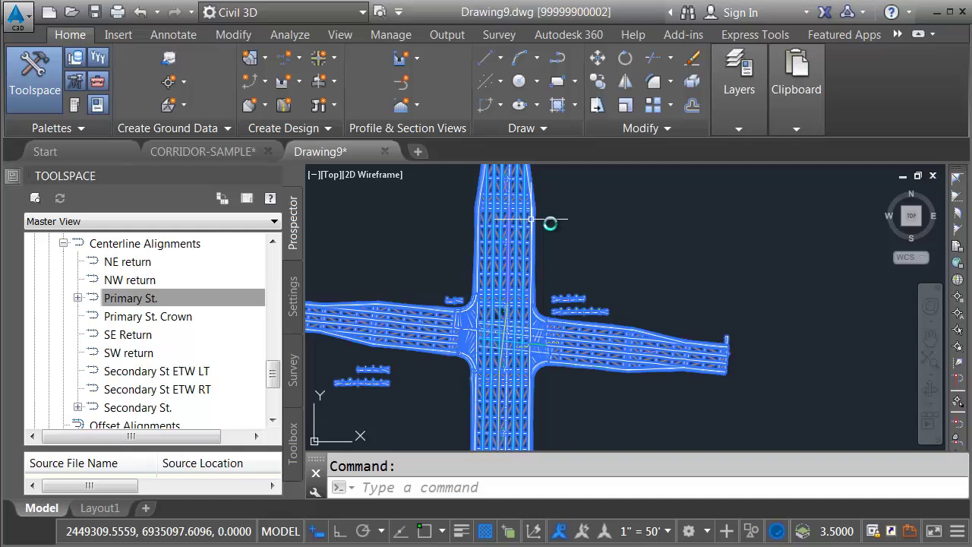
right_click(564, 184)
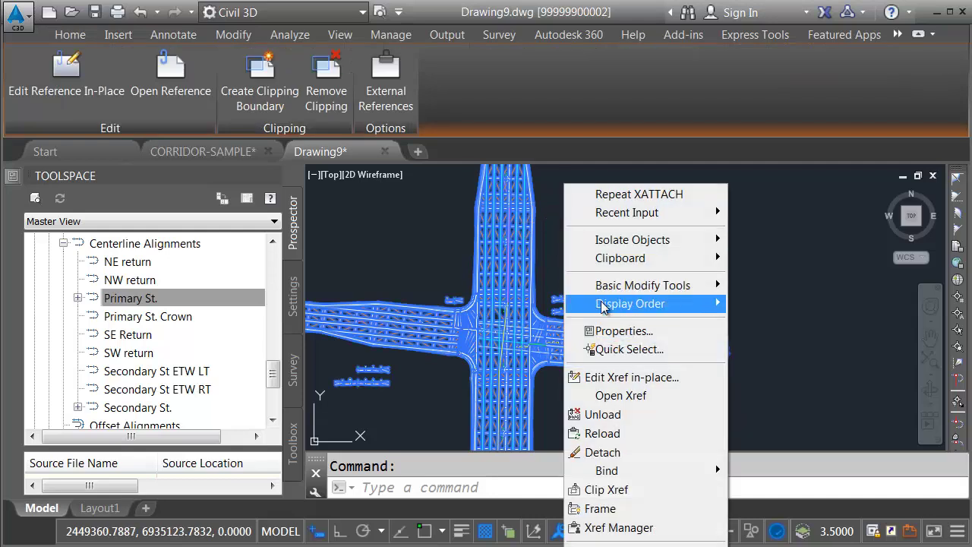
mouse_move(604, 306)
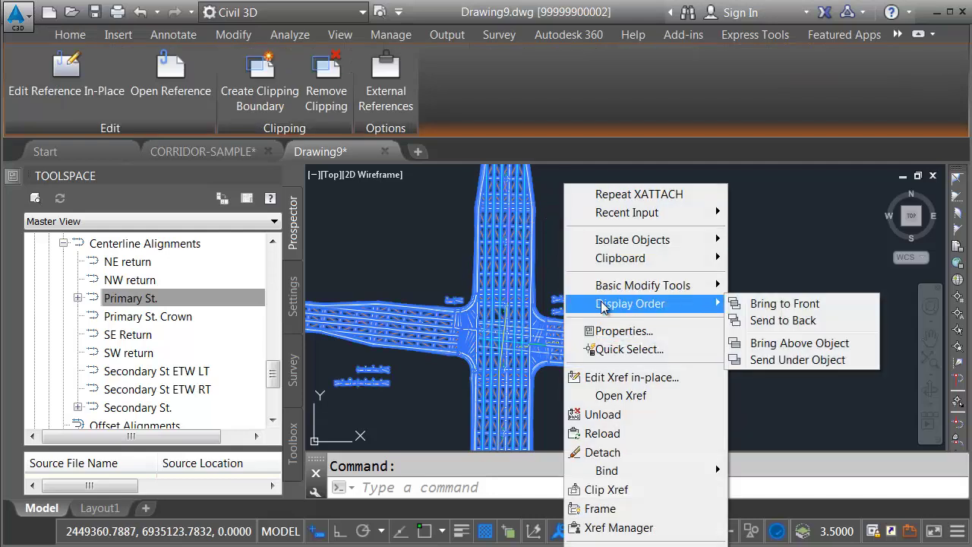
left_click(762, 320)
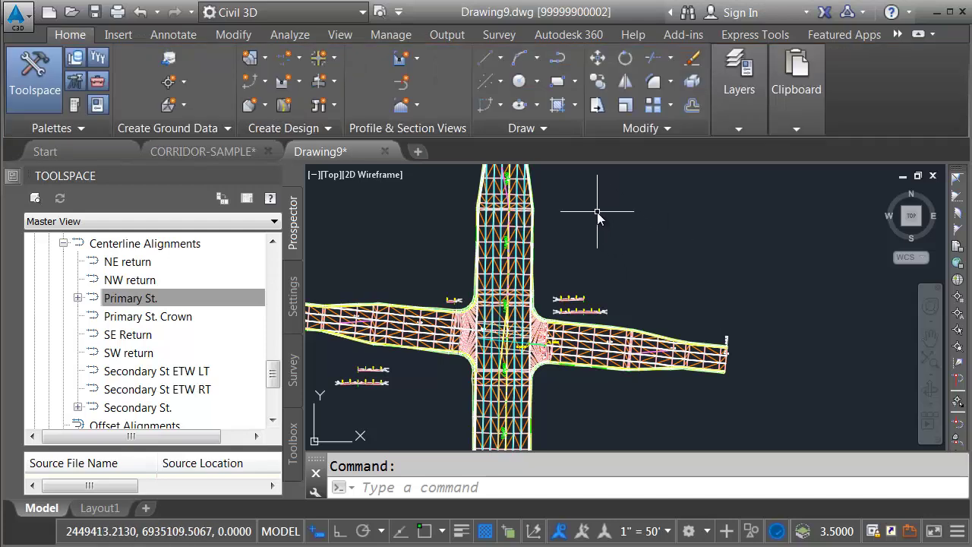
middle_click_drag(598, 215, 561, 273)
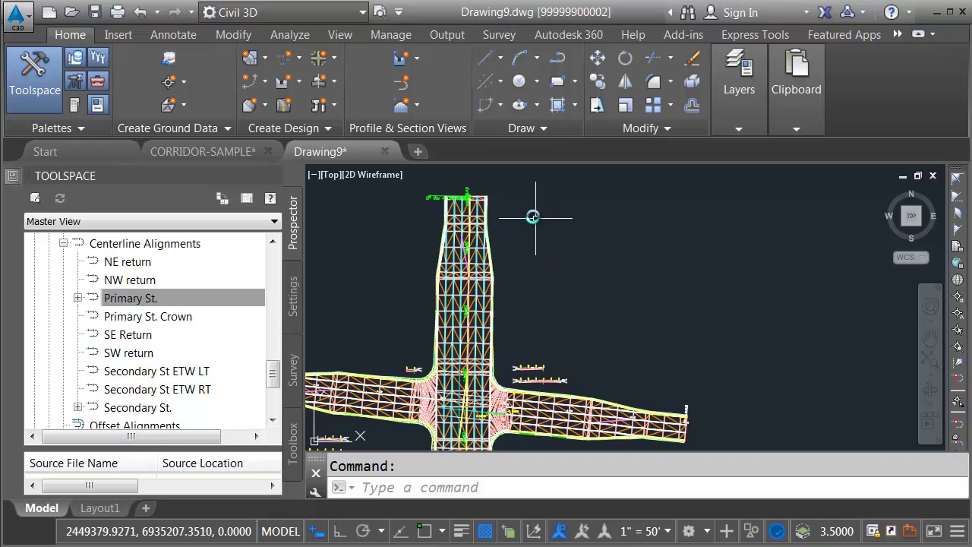
Step: Start sample line creation along the Primary St. alignment
left_click(403, 82)
scroll(486, 243, "up", 5)
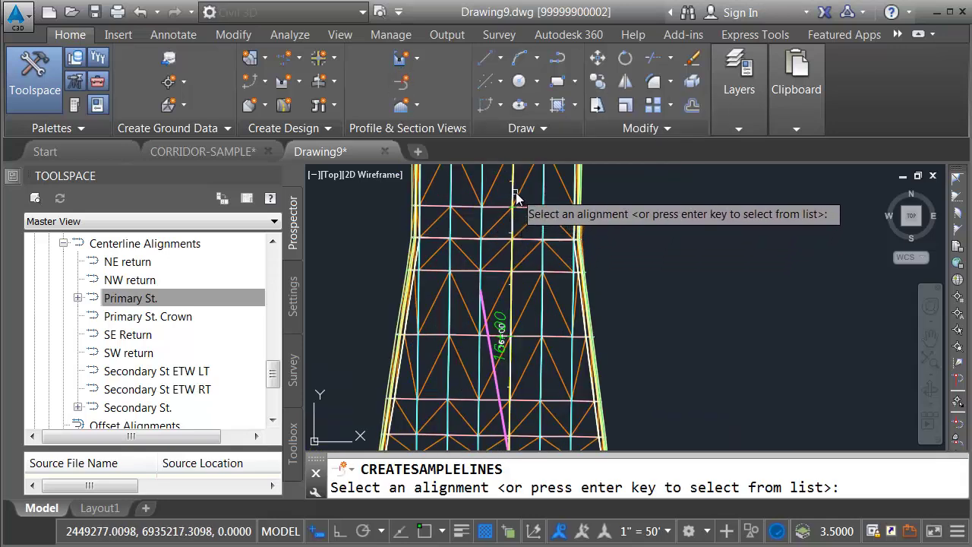
left_click(512, 193)
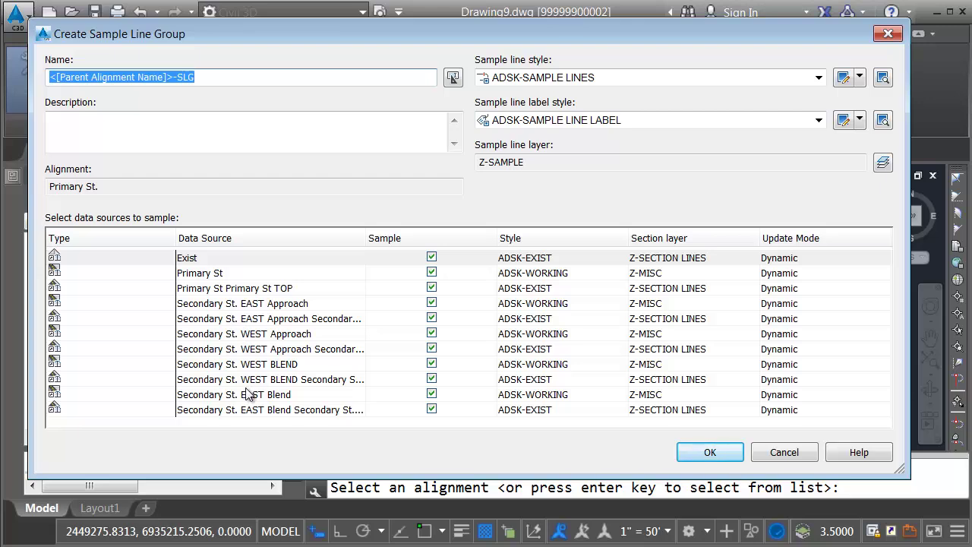
Step: Style the Primary St. and Secondary St. approach/blend corridors with ADSK-SECTIONS PLOT
left_click(203, 277)
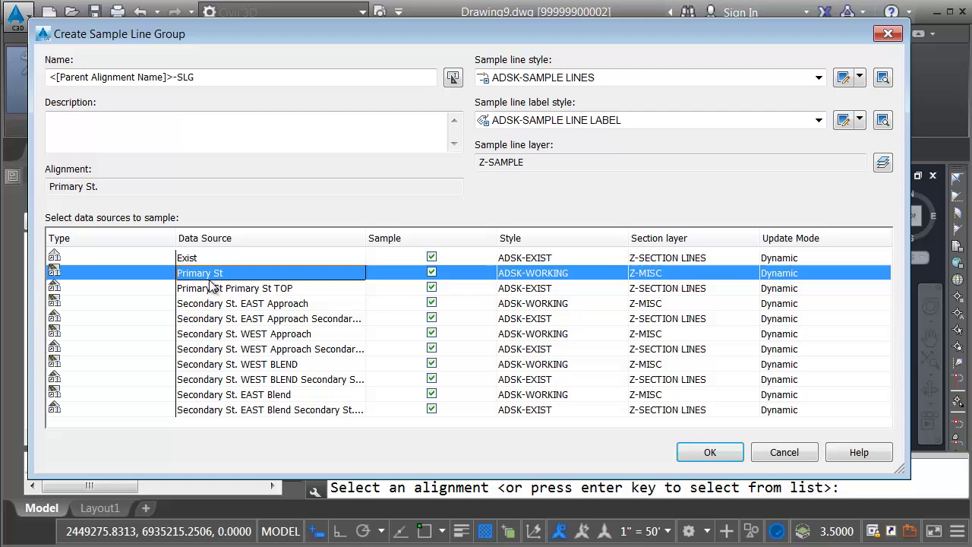
left_click(233, 306, "ctrl")
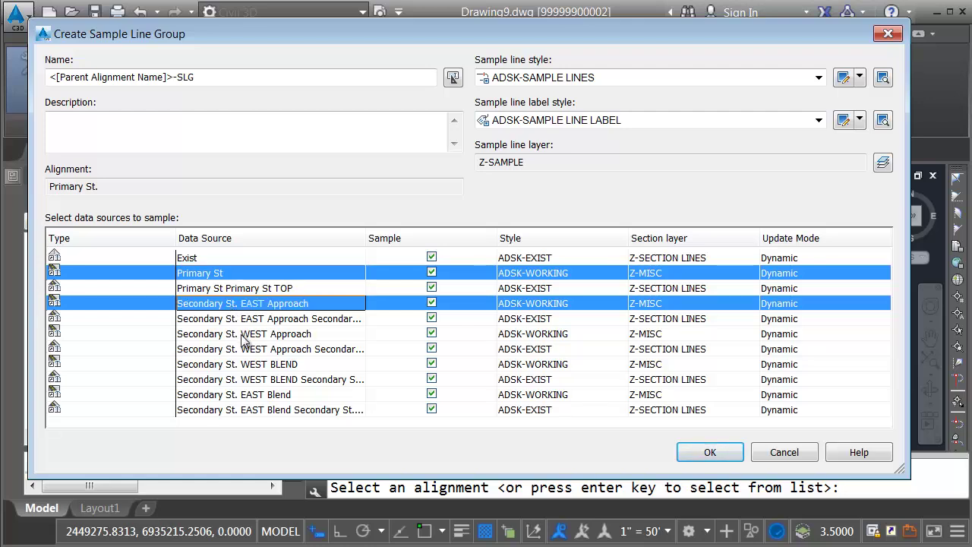
left_click(243, 337, "ctrl")
left_click(261, 368, "ctrl")
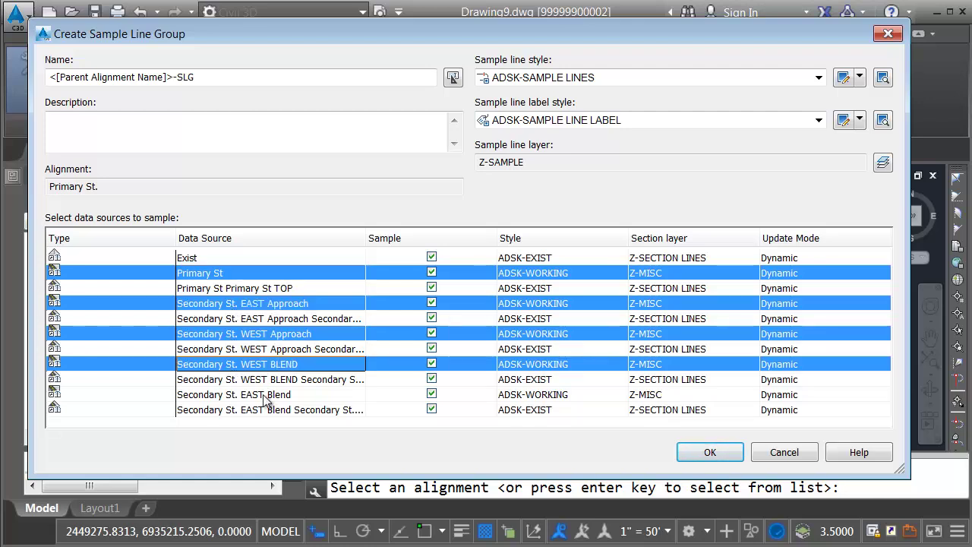
left_click(264, 400, "ctrl")
left_click(509, 273)
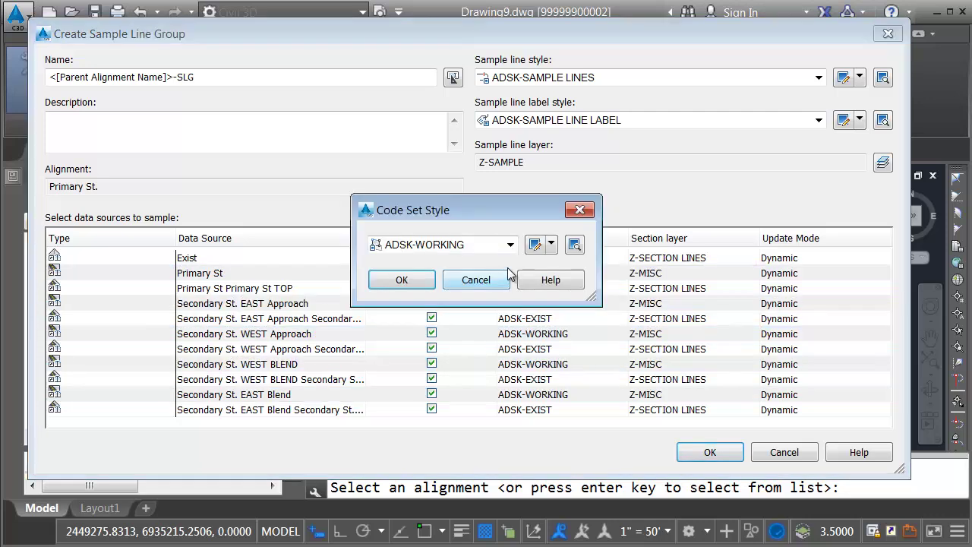
left_click(509, 244)
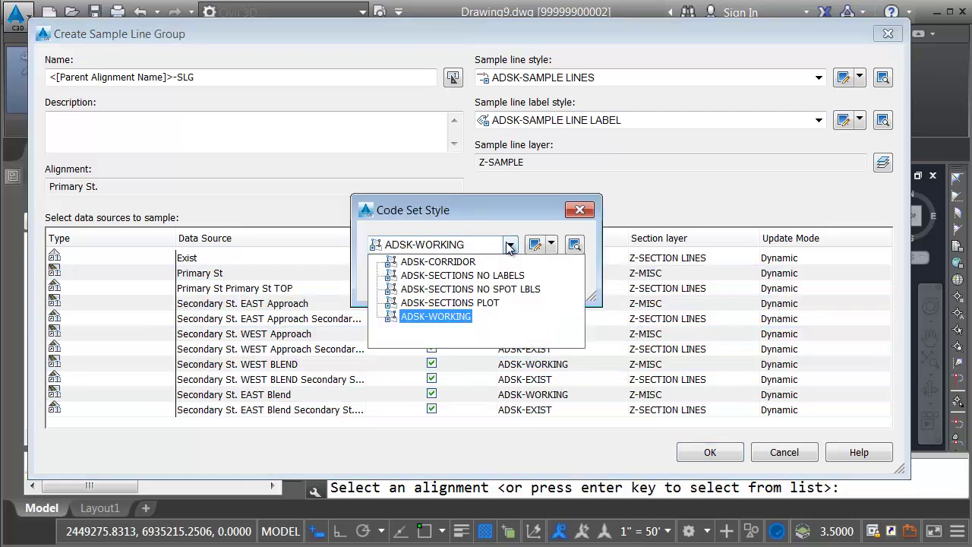
left_click(444, 303)
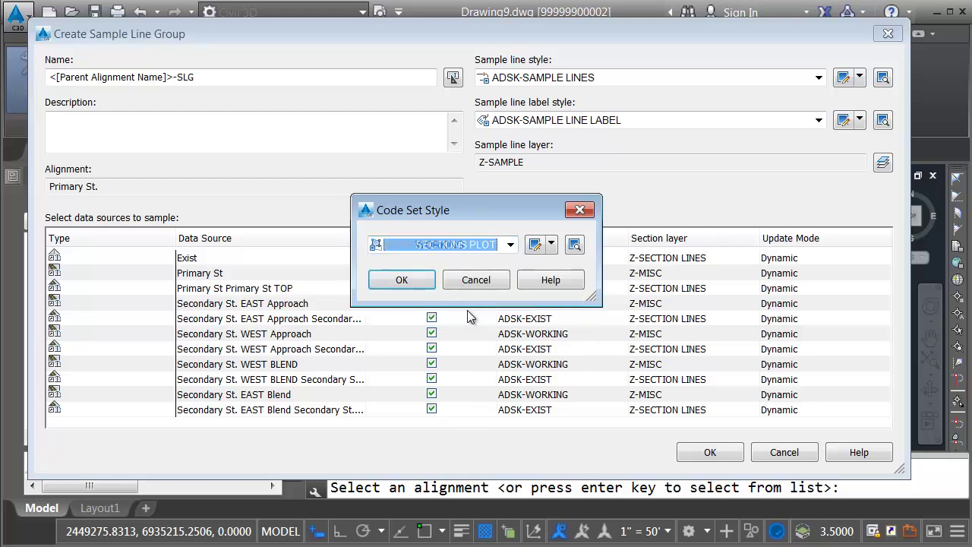
left_click(402, 280)
Step: Style the five corridor TOP surfaces with the ADSK-PROP section style
left_click(313, 290)
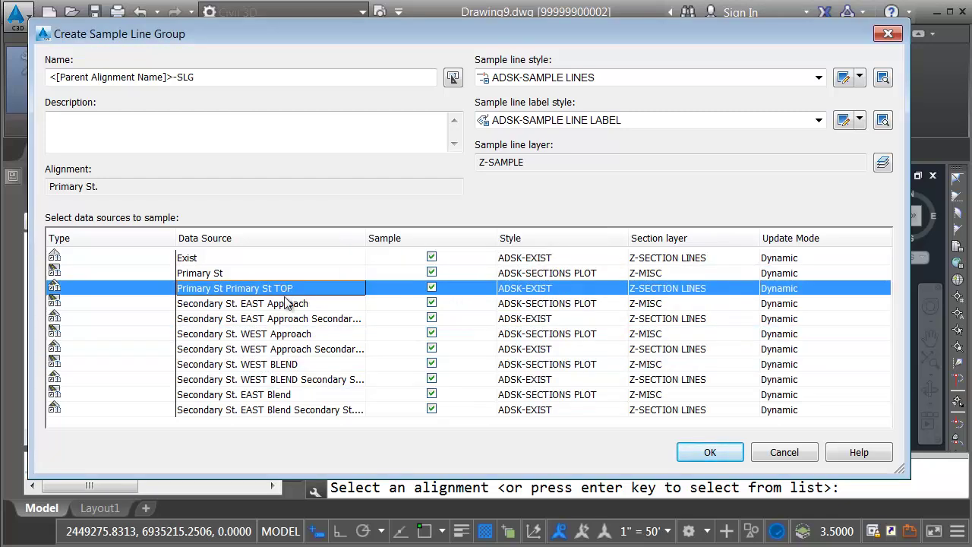
left_click(287, 320, "ctrl")
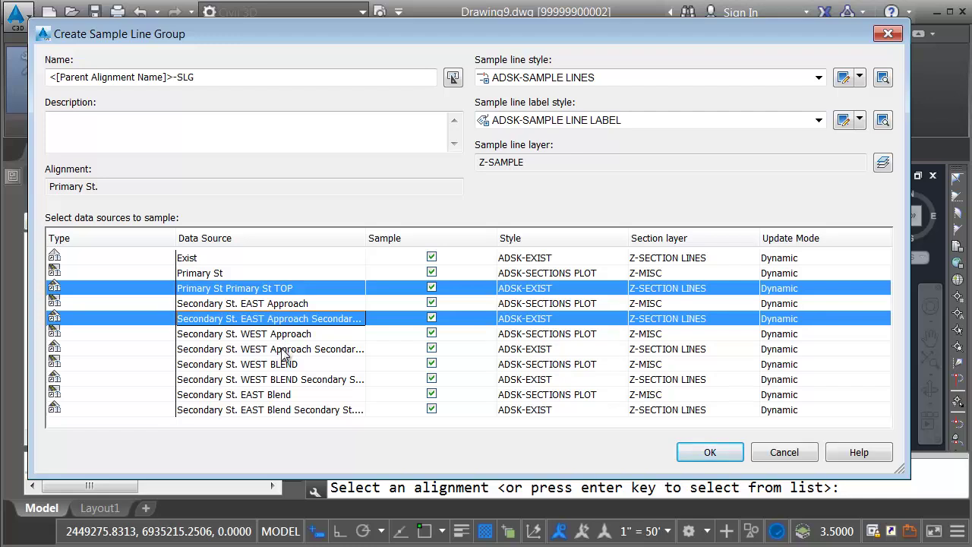
left_click(283, 351, "ctrl")
left_click(270, 379, "ctrl")
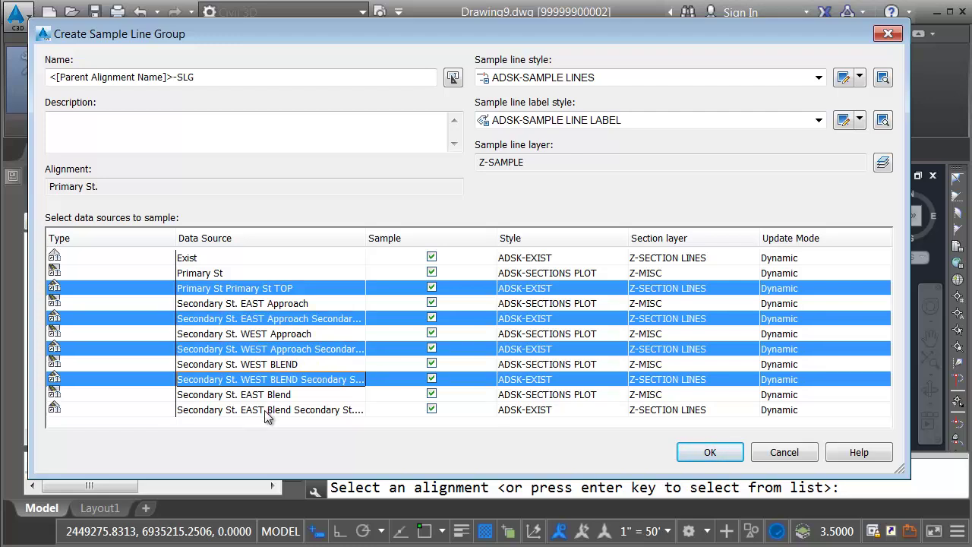
left_click(266, 410, "ctrl")
left_click(519, 325)
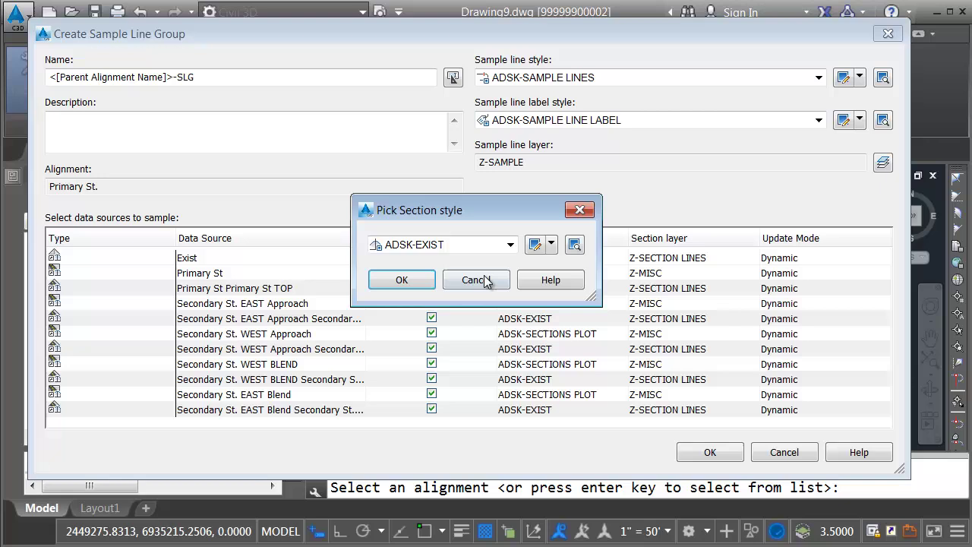
left_click(510, 244)
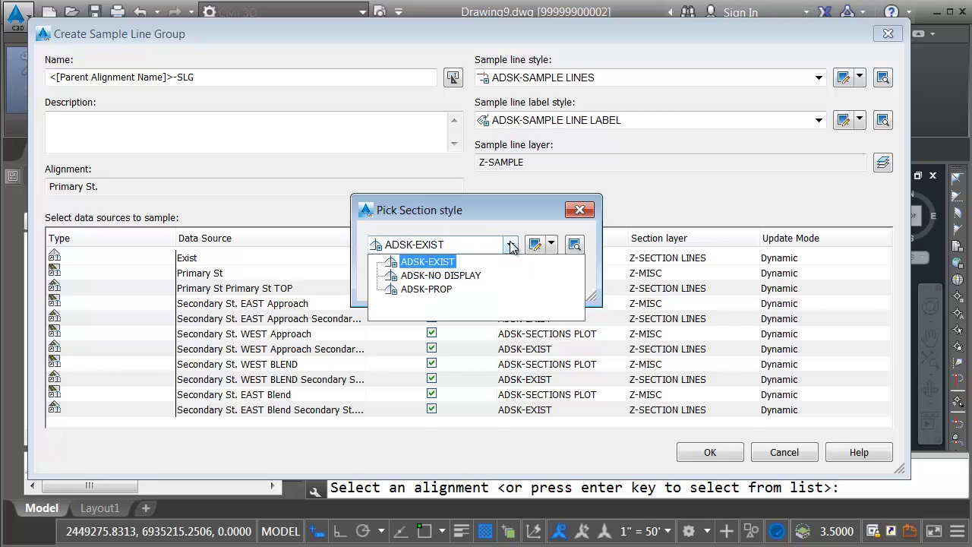
left_click(414, 290)
left_click(413, 275)
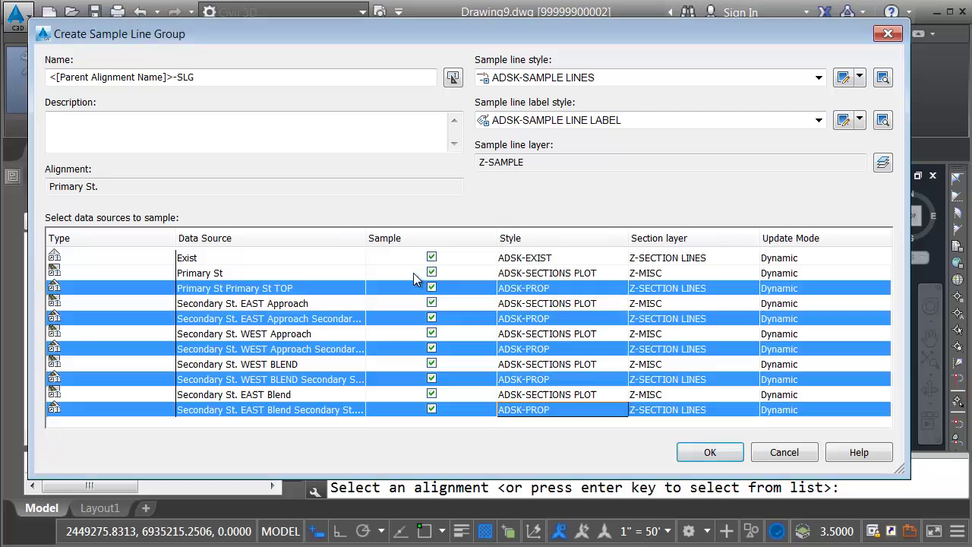
Step: Accept the sample line group and choose placement by range of stations
left_click(708, 452)
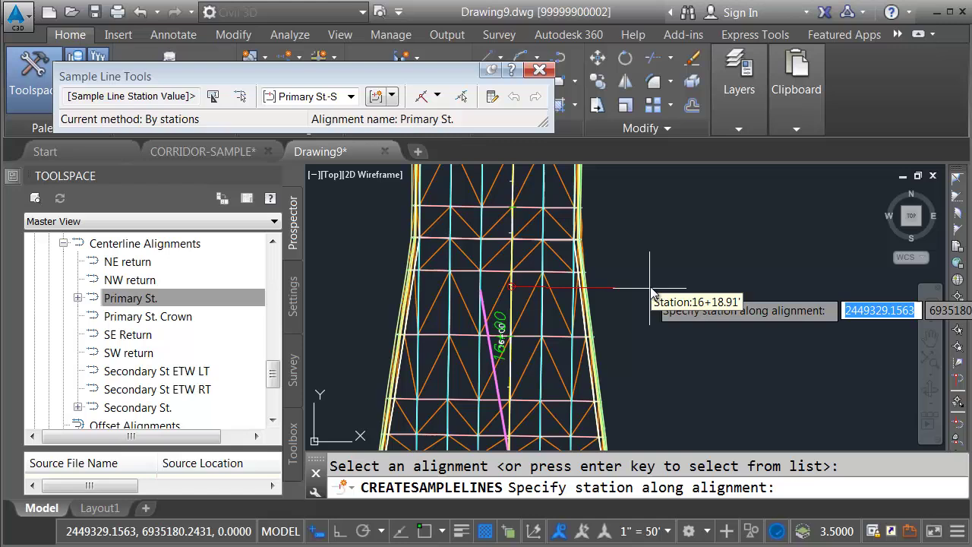
left_click(438, 97)
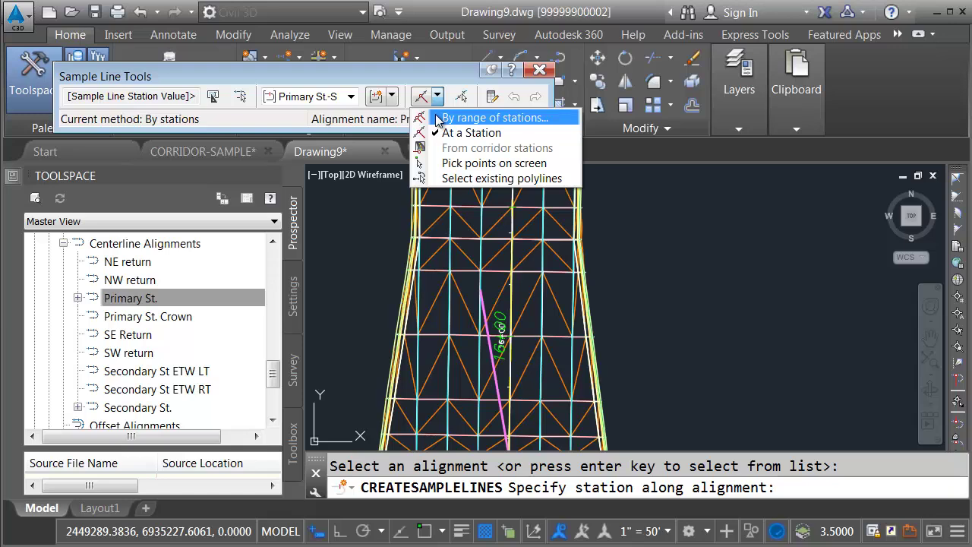
left_click(438, 119)
Step: Set tangent, curve and spiral increments to 50 ft and create the sample lines
left_click_drag(330, 233, 320, 271)
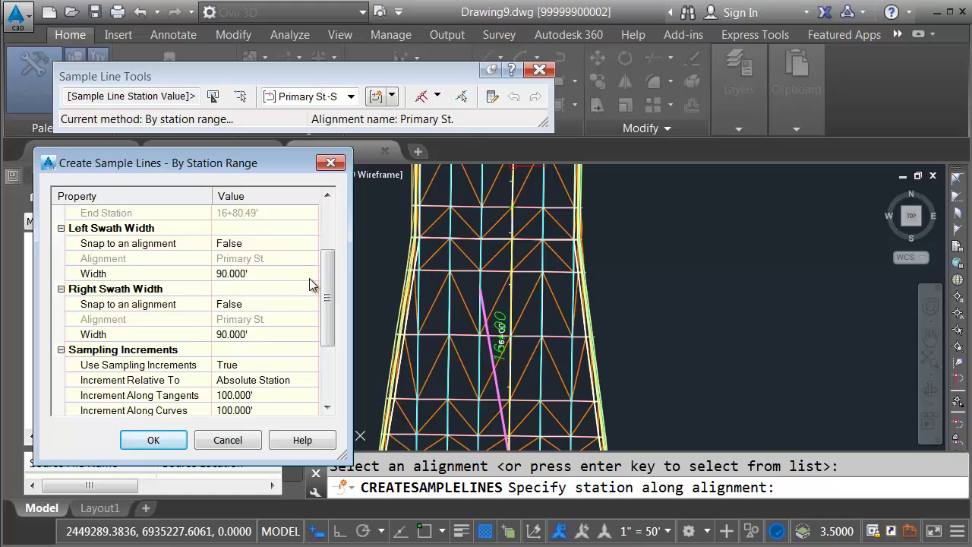
left_click_drag(327, 272, 328, 292)
left_click(248, 349)
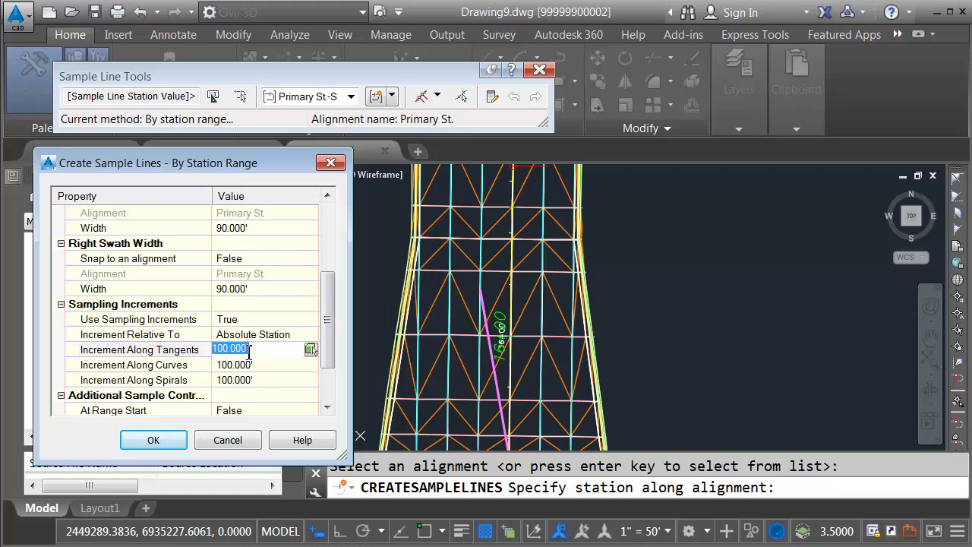
type("50")
left_click(240, 365)
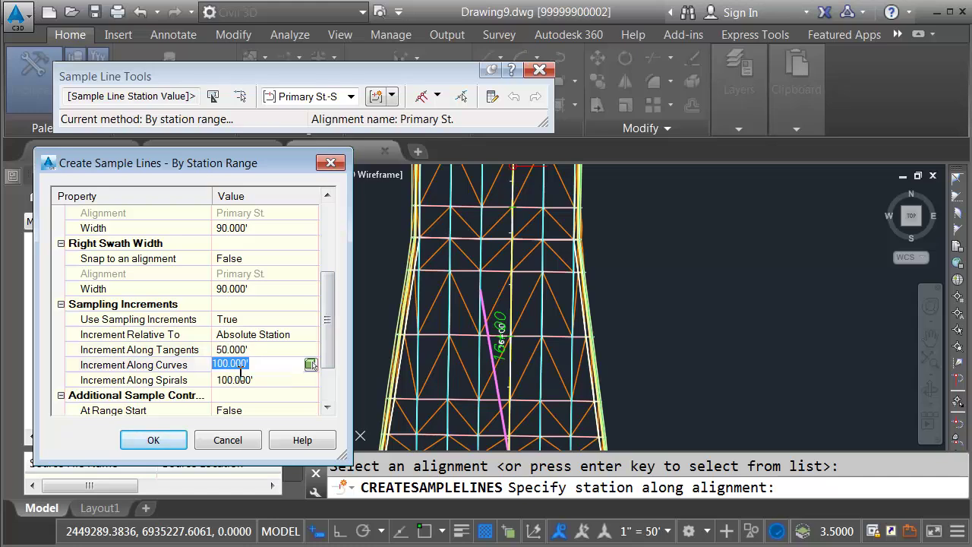
type("50")
left_click(233, 381)
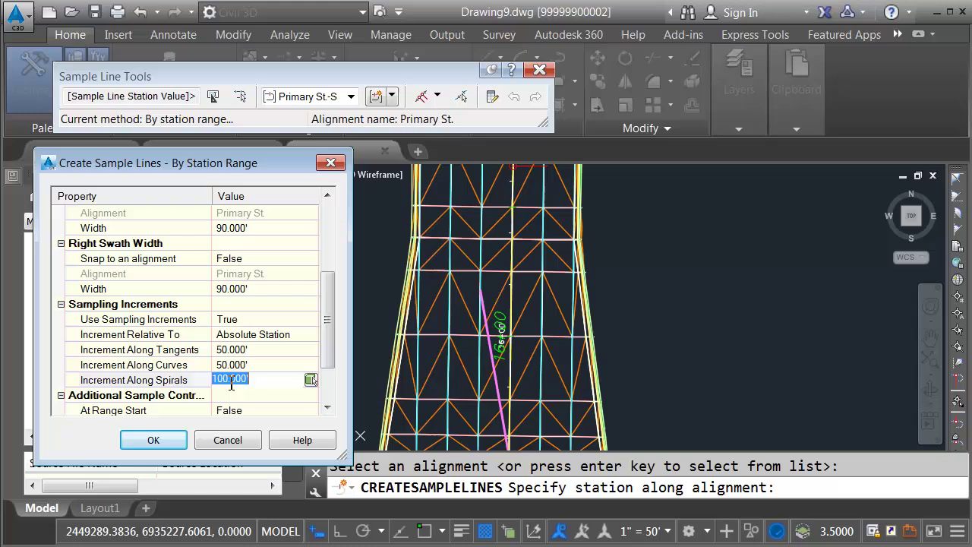
type("50")
left_click_drag(329, 331, 329, 356)
scroll(329, 357, "down", 1)
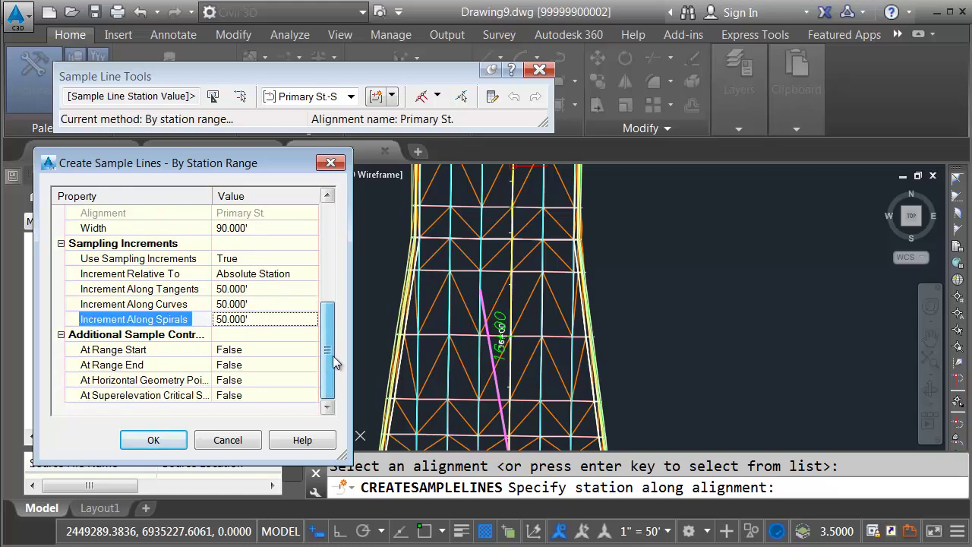
left_click(153, 440)
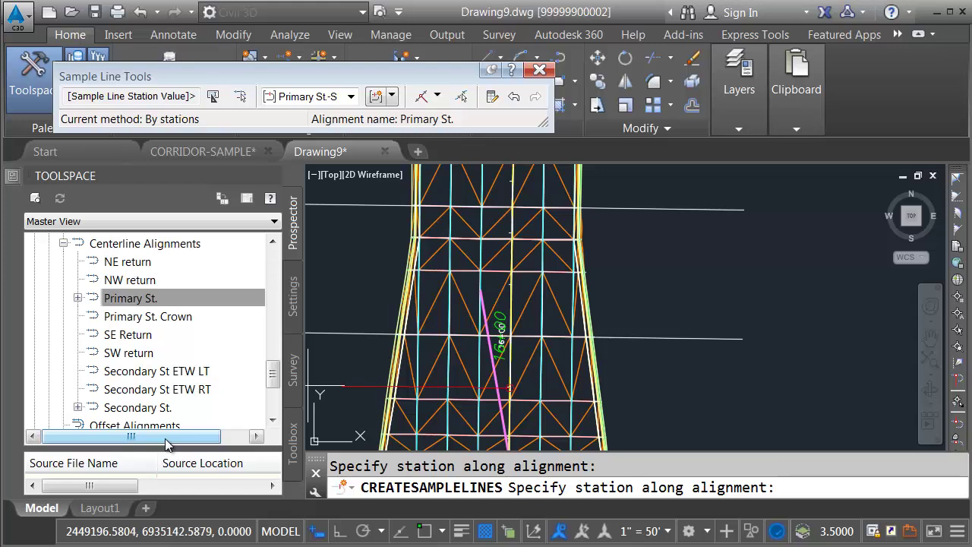
Step: End the sample line command and pan to review stations 11+00 to 13+00
key("Escape")
scroll(653, 365, "down", 5)
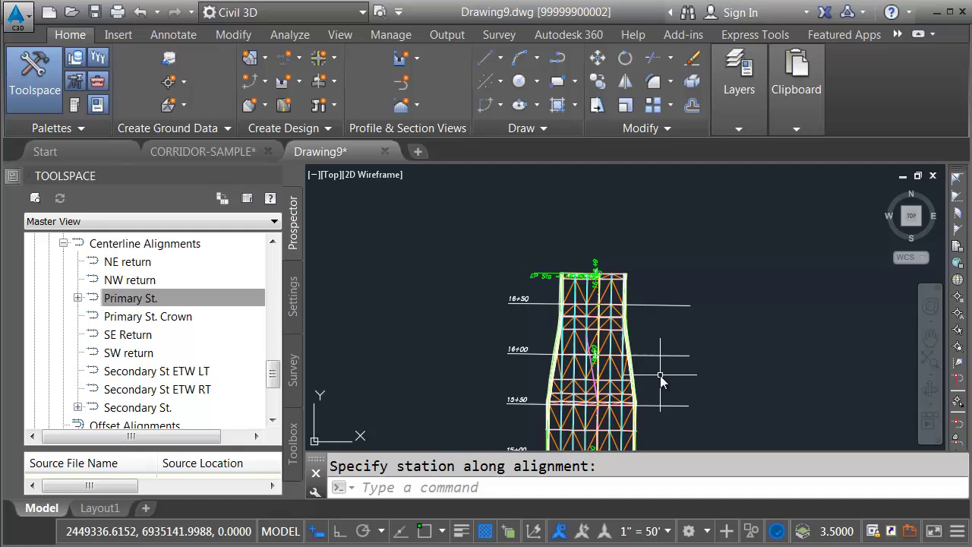
middle_click_drag(712, 414, 661, 278)
middle_click_drag(690, 384, 651, 278)
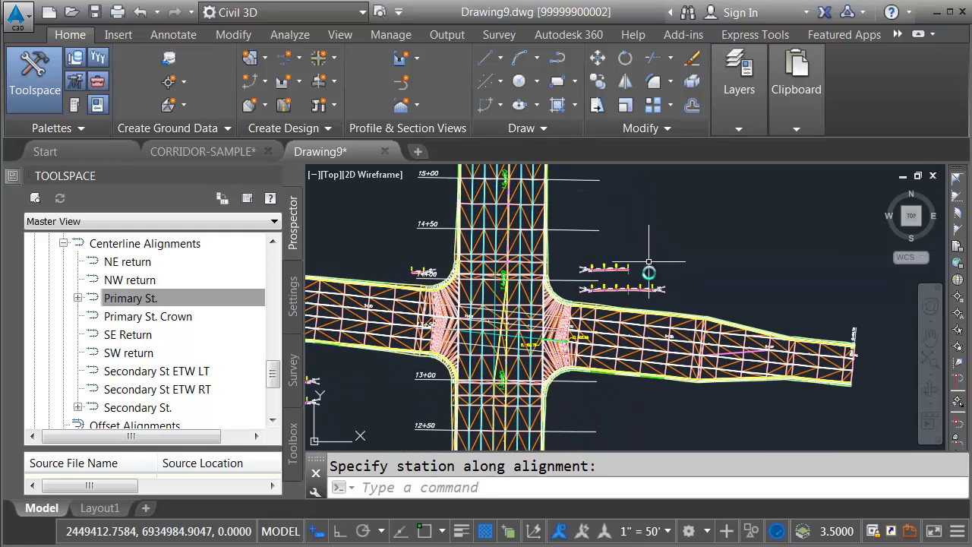
mouse_move(655, 404)
middle_mouse_down()
mouse_move(645, 270)
mouse_move(655, 269)
middle_mouse_up()
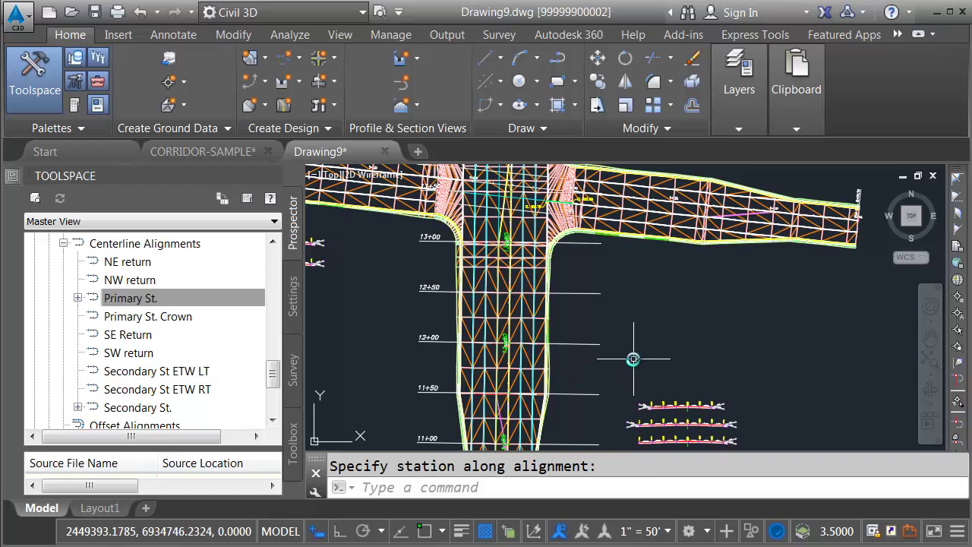
scroll(631, 358, "down", 2)
middle_click_drag(673, 348, 563, 339)
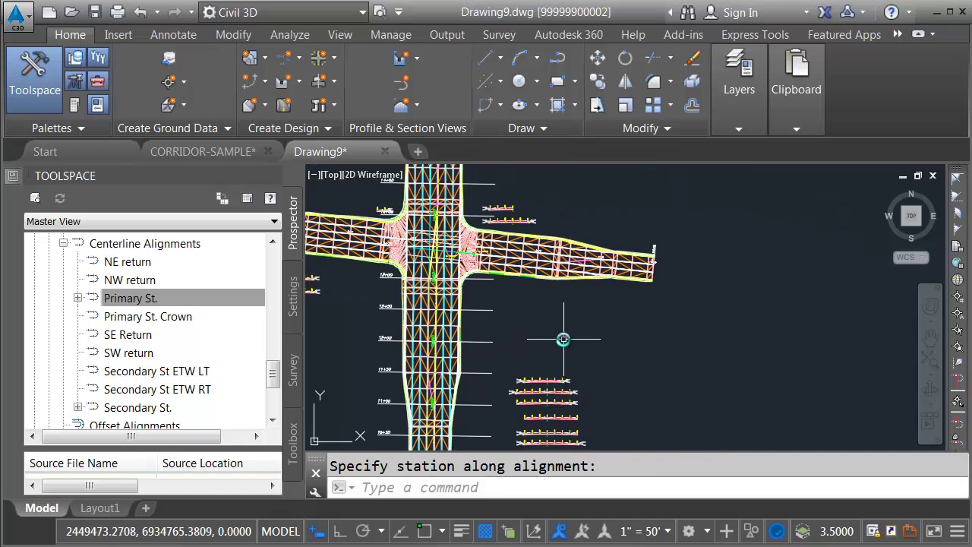
mouse_move(563, 339)
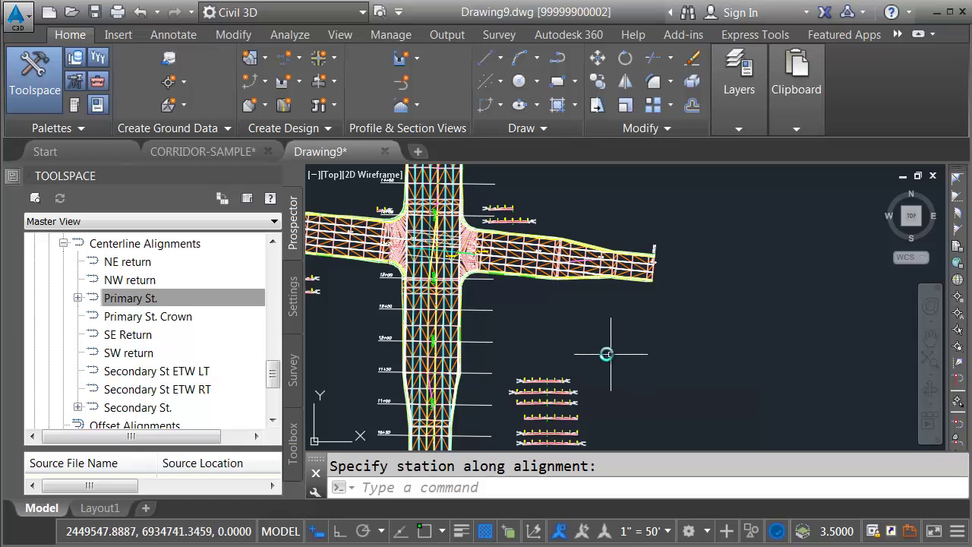
mouse_move(544, 343)
middle_mouse_down()
mouse_move(542, 281)
mouse_move(556, 357)
middle_mouse_up()
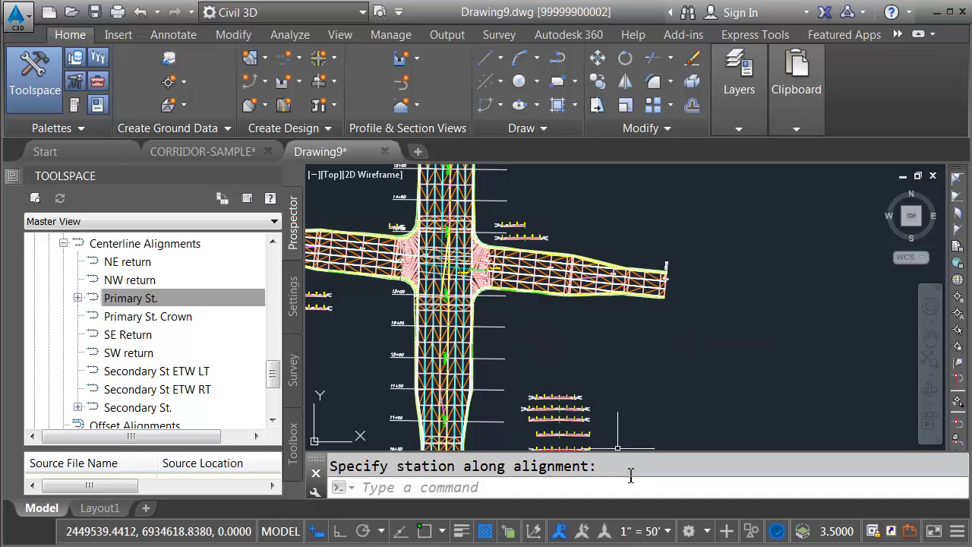
Step: Change the annotation scale from 1" = 50' to 1" = 10' and move to open space
left_click(667, 531)
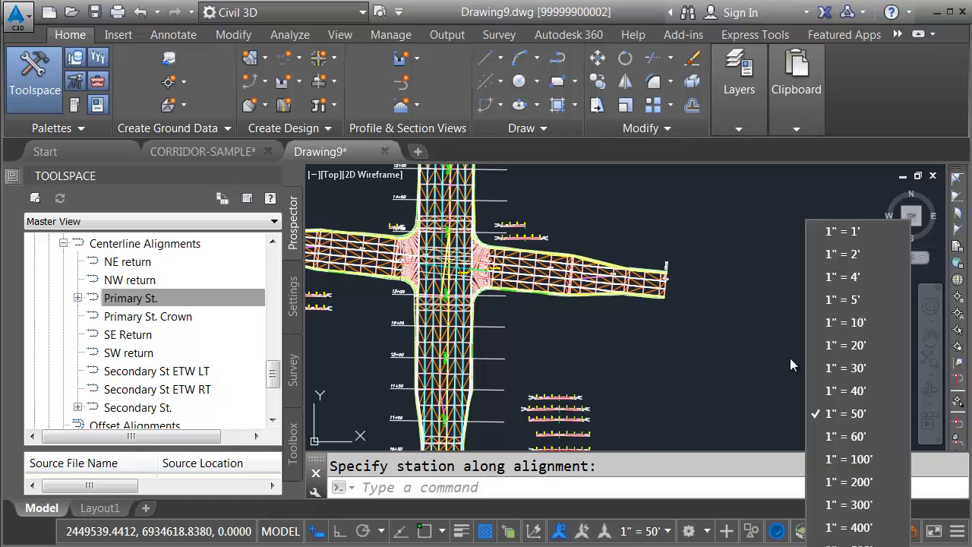
left_click(835, 322)
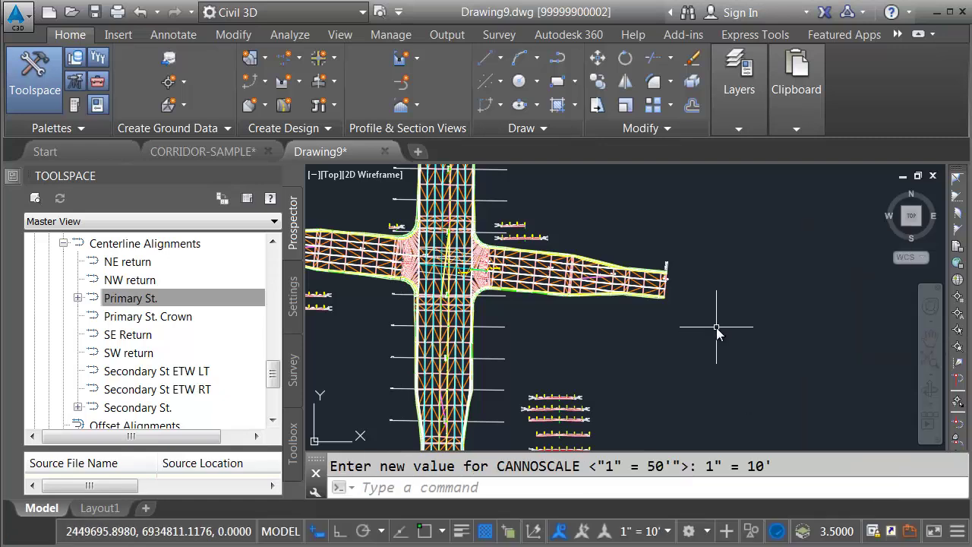
scroll(717, 332, "down", 3)
mouse_move(684, 364)
middle_mouse_down()
mouse_move(651, 412)
mouse_move(639, 459)
middle_mouse_up()
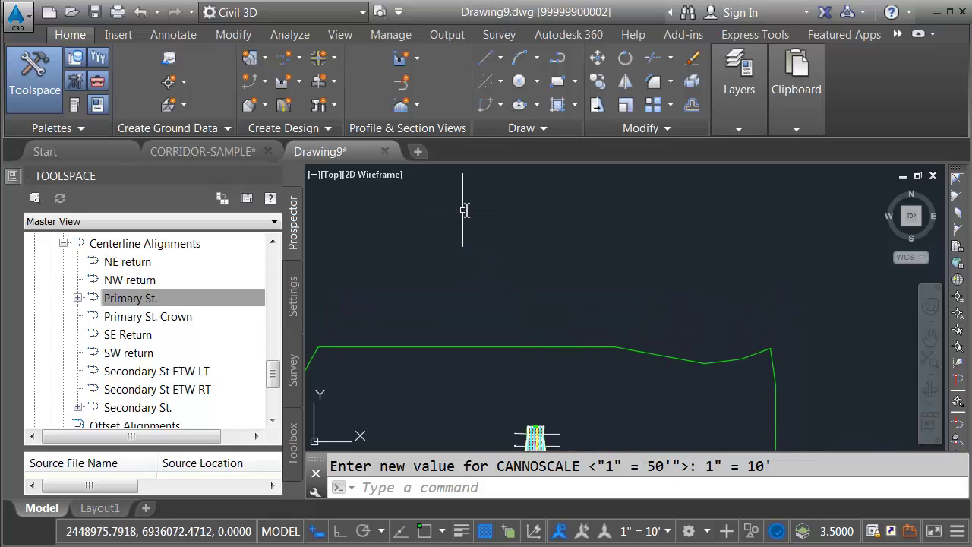
Step: Launch Create Multiple Section Views with the ADSK-10H-5V PLOT Sect View style, advancing to Section Placement
left_click(416, 107)
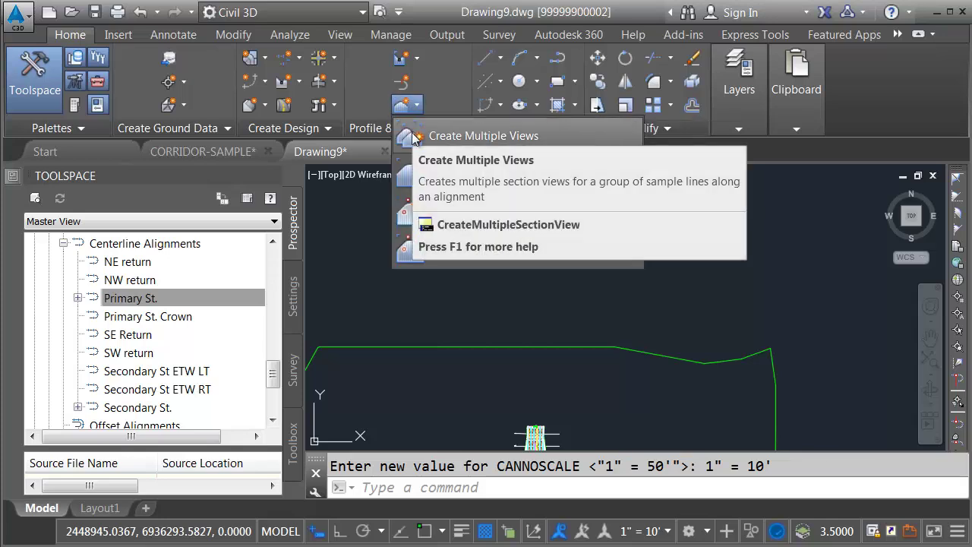
left_click(414, 138)
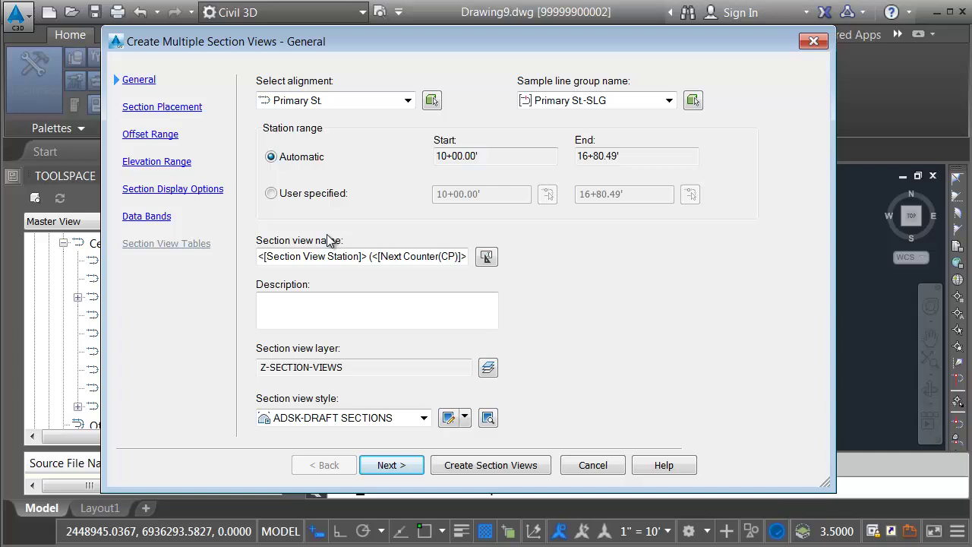
left_click(423, 417)
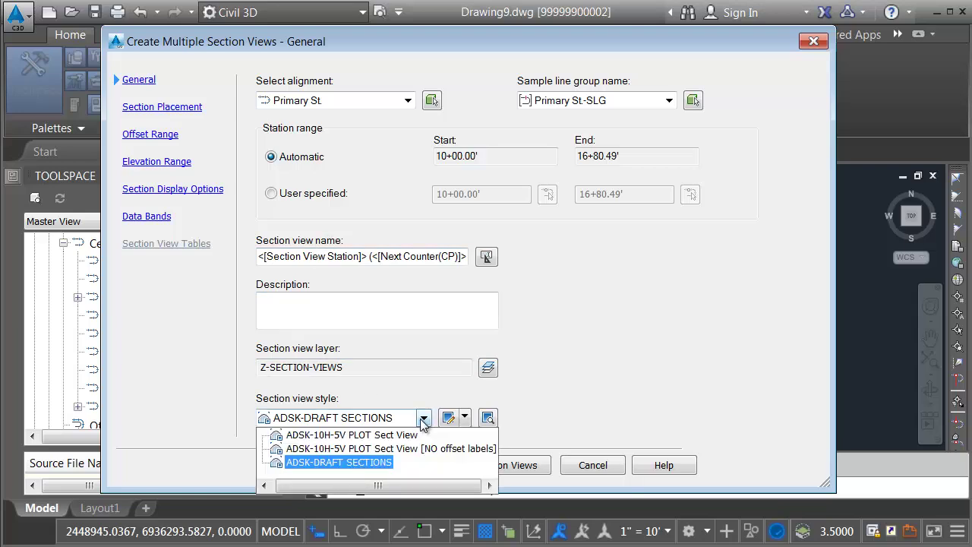
left_click(321, 437)
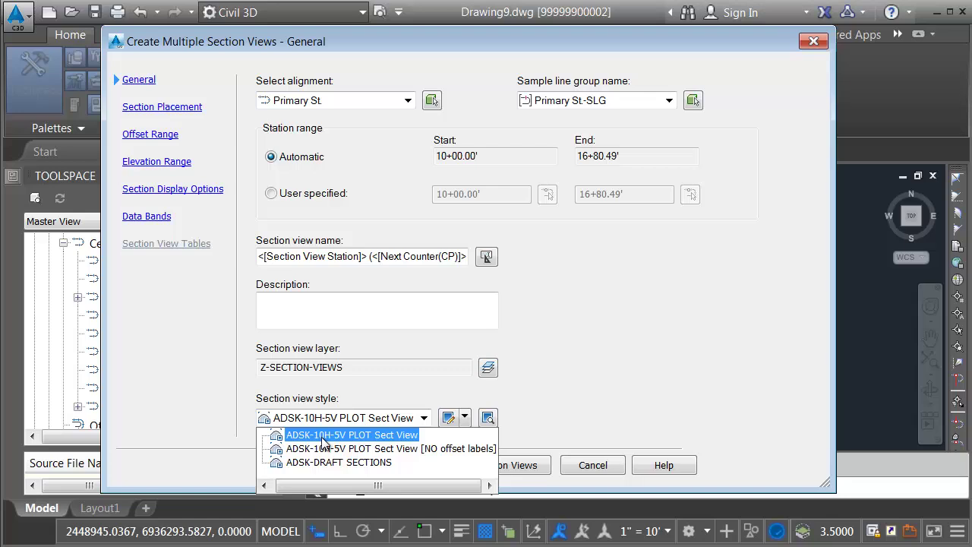
left_click(325, 437)
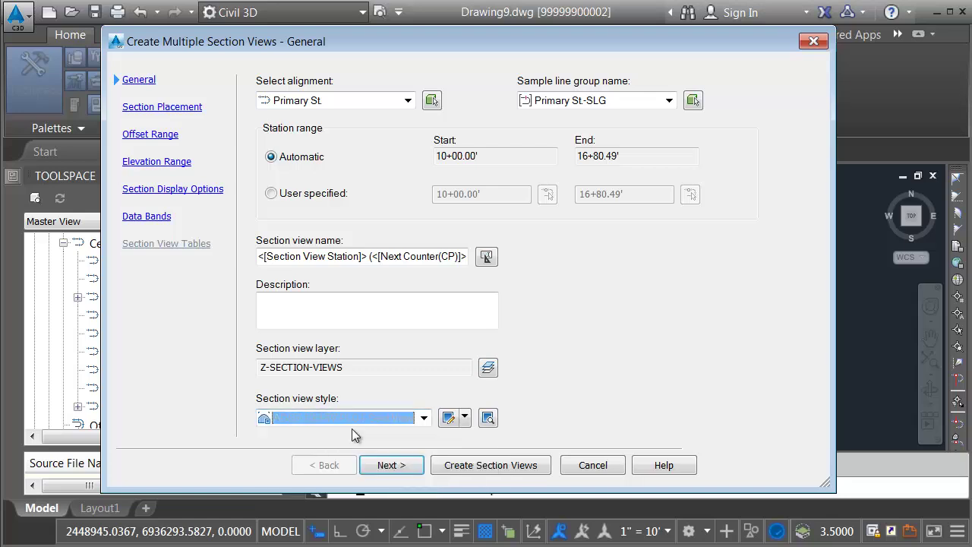
left_click(390, 465)
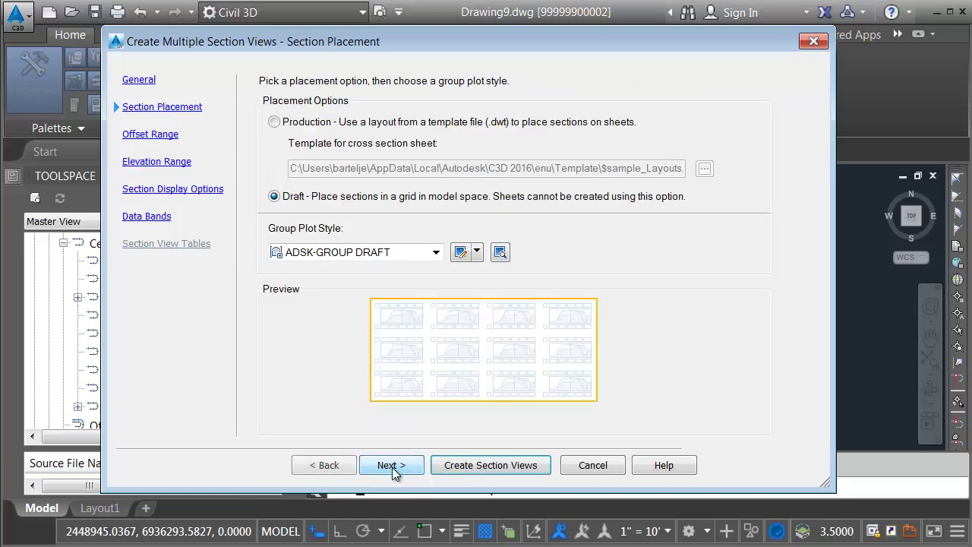
Step: Place the sections on sheets from layout XS-10 in $sample_Layouts.dwt, grouped with ADSK-GROUP PLOT
left_click(275, 123)
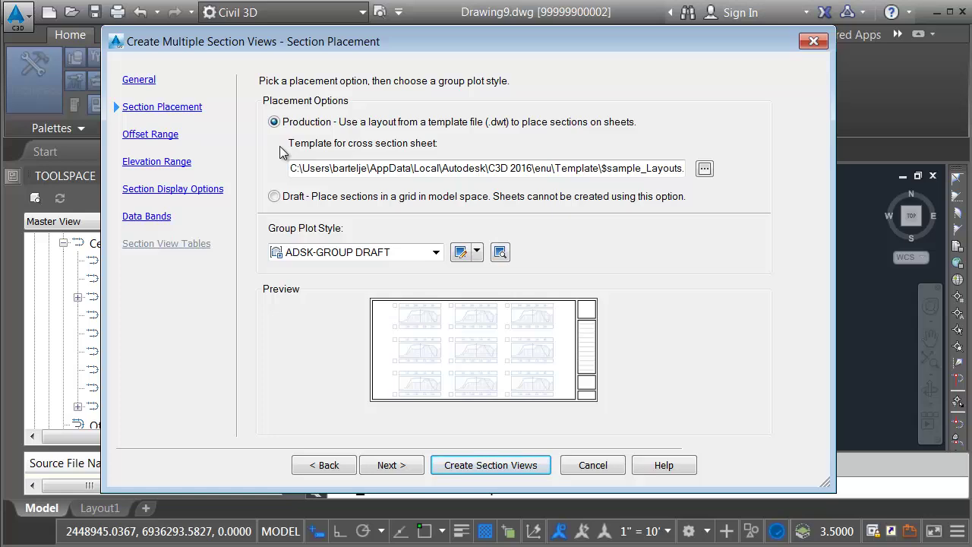
left_click(704, 169)
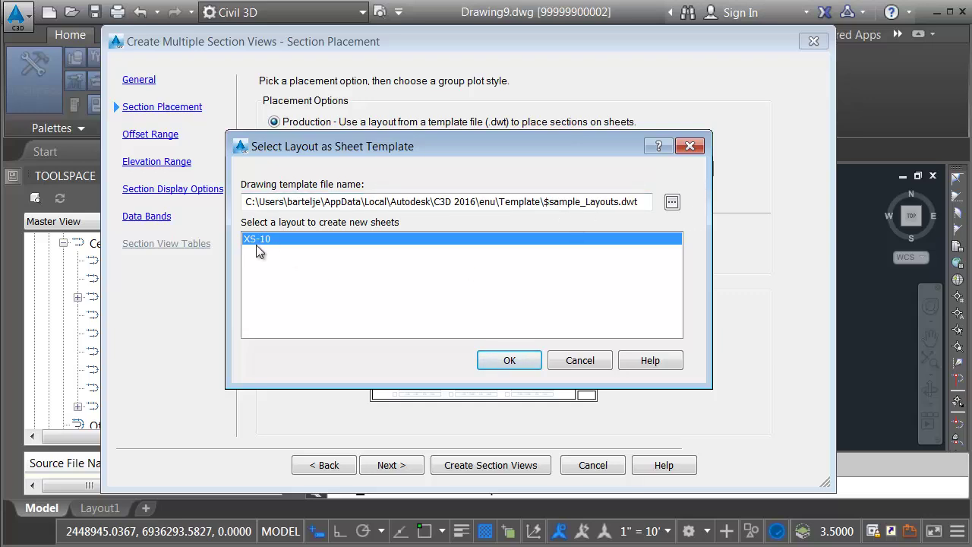
left_click(509, 358)
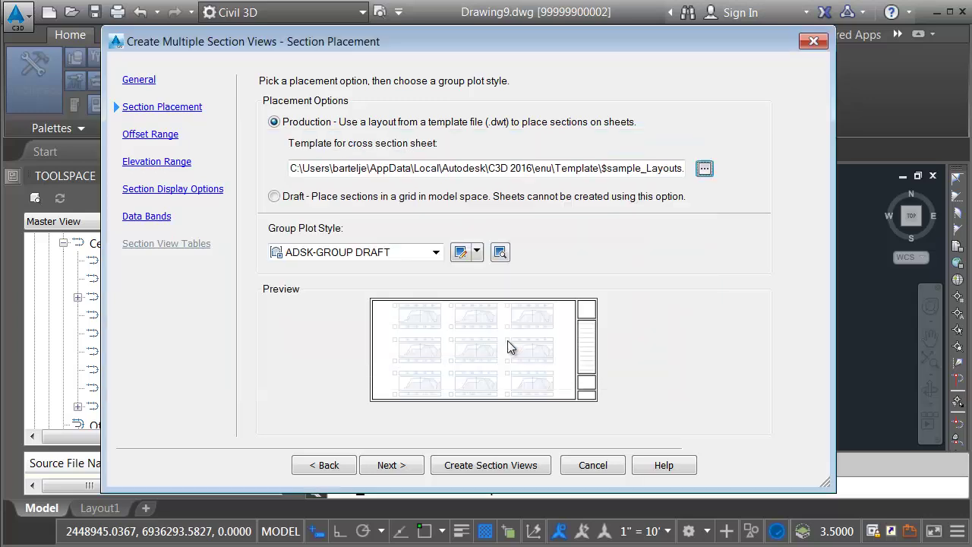
left_click(435, 252)
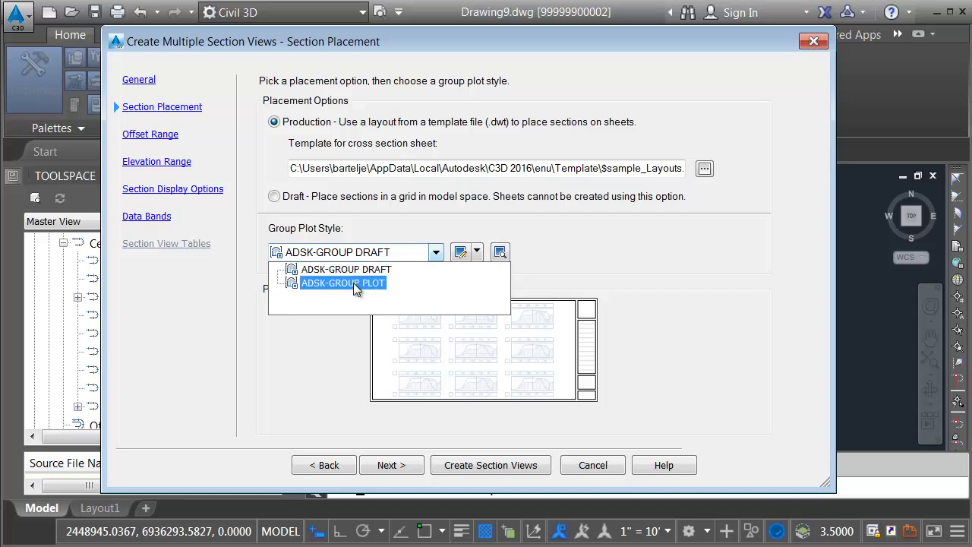
left_click(331, 283)
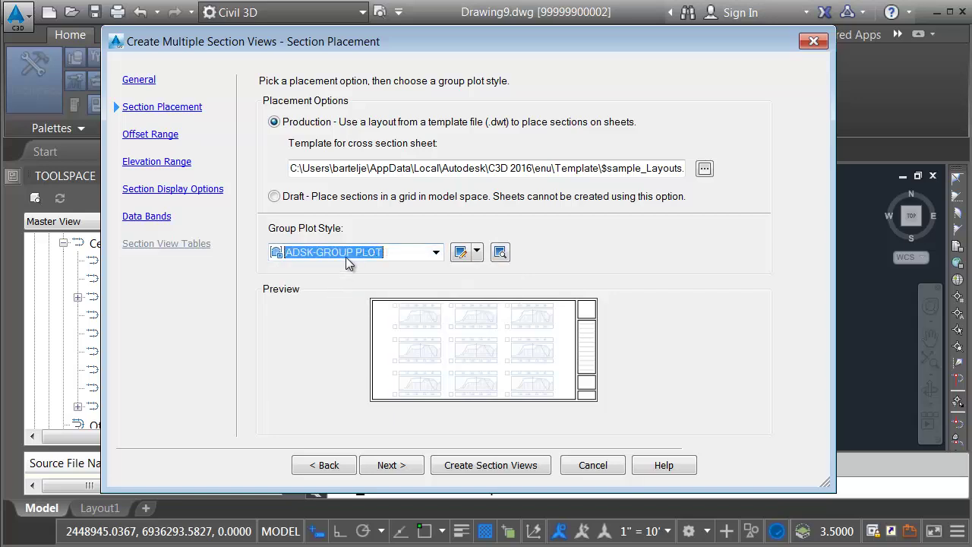
left_click(387, 465)
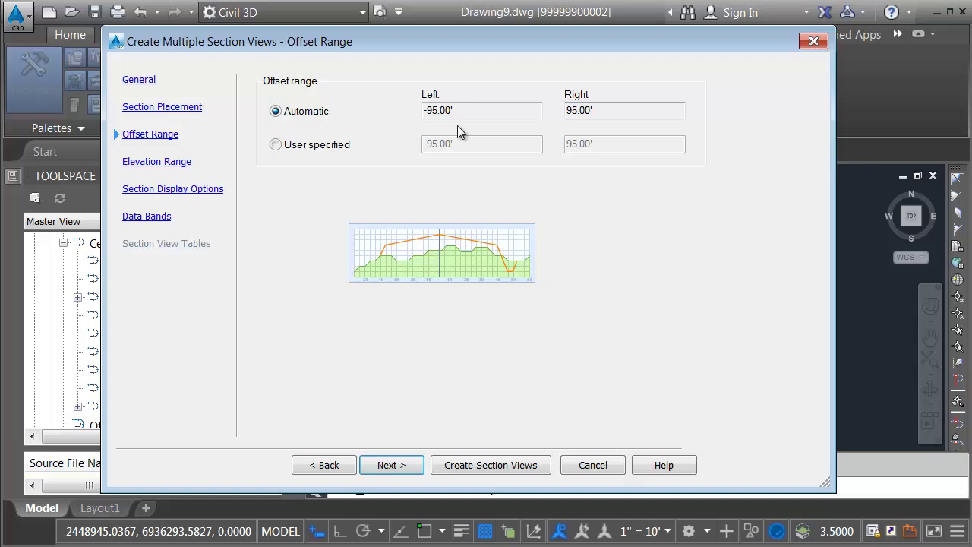
Step: Keep the automatic -95.00' to 95.00' offsets, elevations and display options; choose band set ADSK-BAND SET
left_click(384, 466)
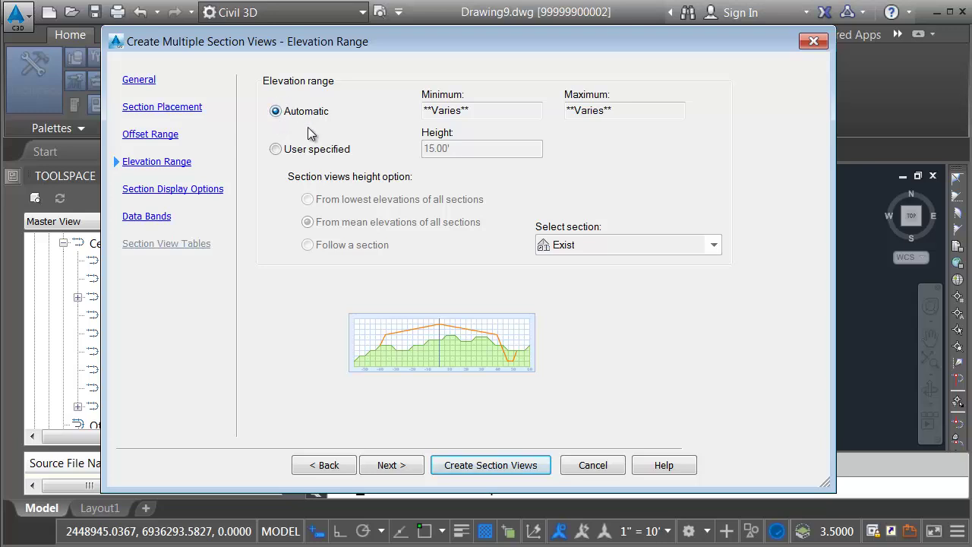
left_click(391, 464)
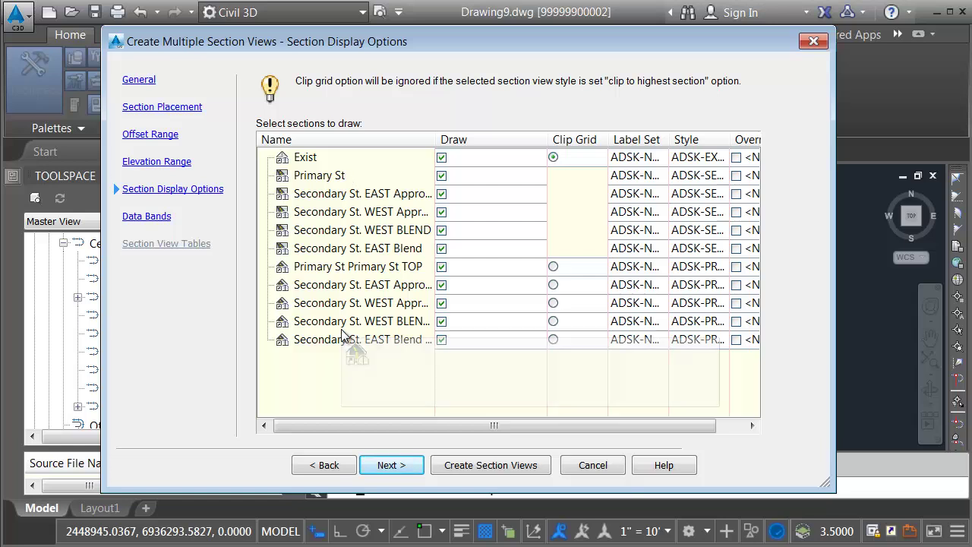
left_click(390, 464)
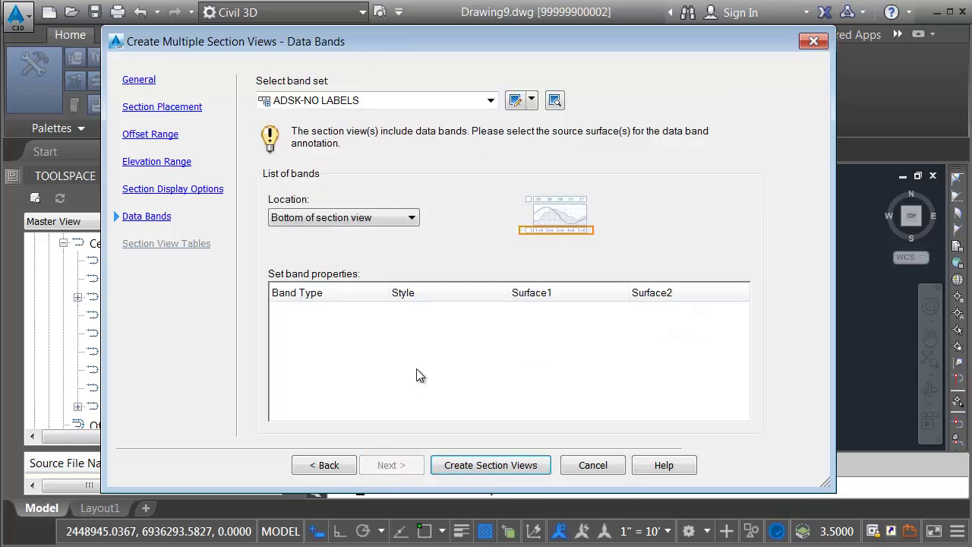
left_click(491, 101)
left_click(339, 141)
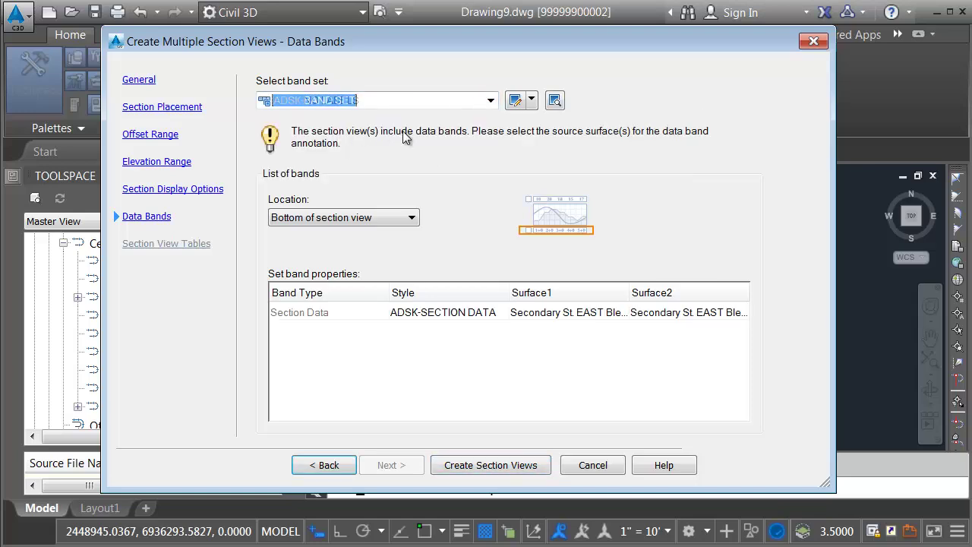
Step: Create the Primary St. section views at an open-space origin and bring stations 11+00 and 11+50 into view
left_click(465, 466)
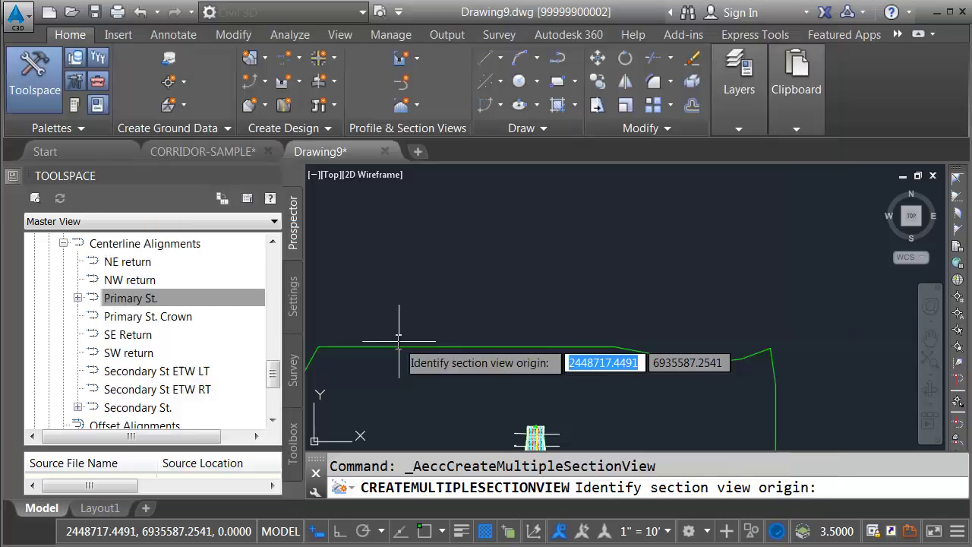
left_click(346, 328)
scroll(364, 323, "up", 6)
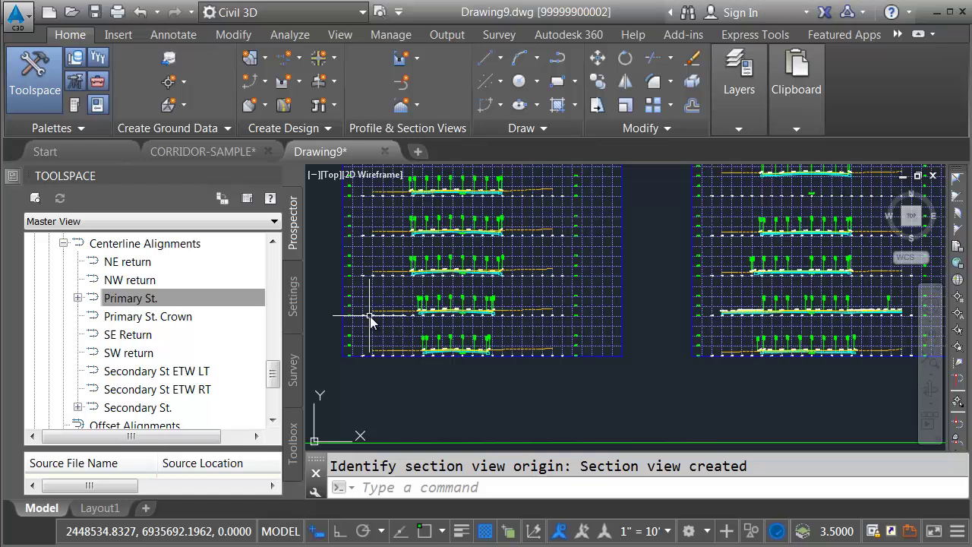
scroll(539, 307, "up", 3)
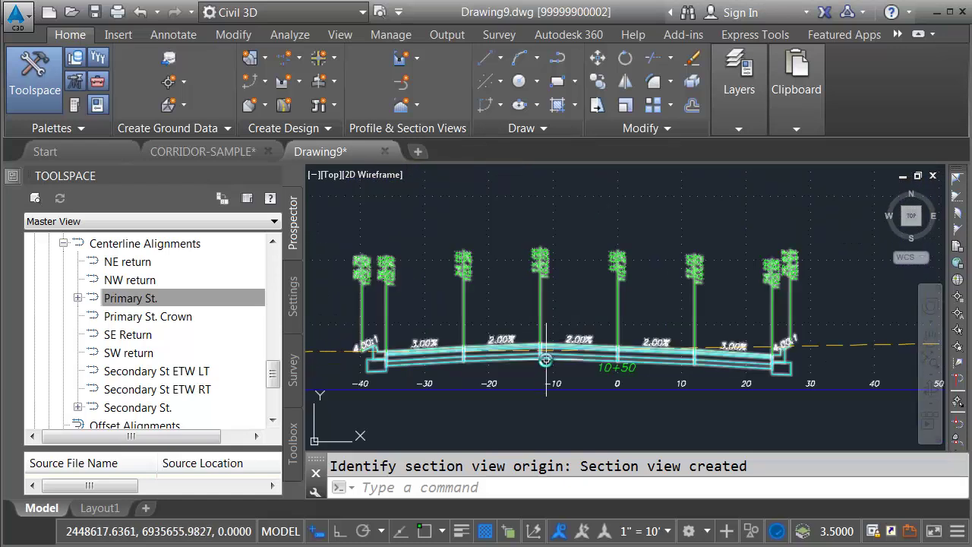
middle_click_drag(572, 228, 602, 453)
mouse_move(607, 174)
middle_mouse_down()
mouse_move(623, 358)
mouse_move(414, 355)
middle_mouse_up()
Step: Inspect the 11+50 and lower section views' cross slopes and offset-elevation labels
scroll(386, 332, "up", 1)
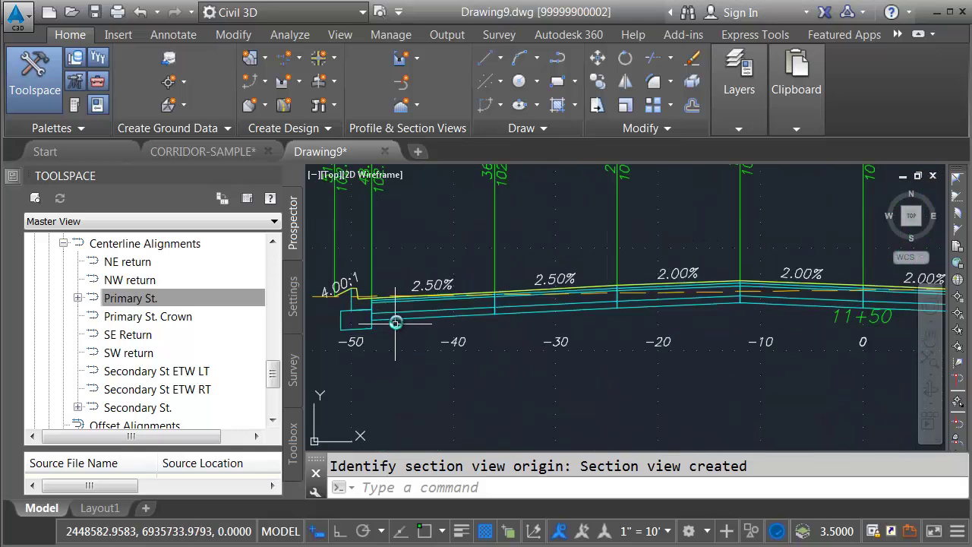
scroll(397, 318, "up", 1)
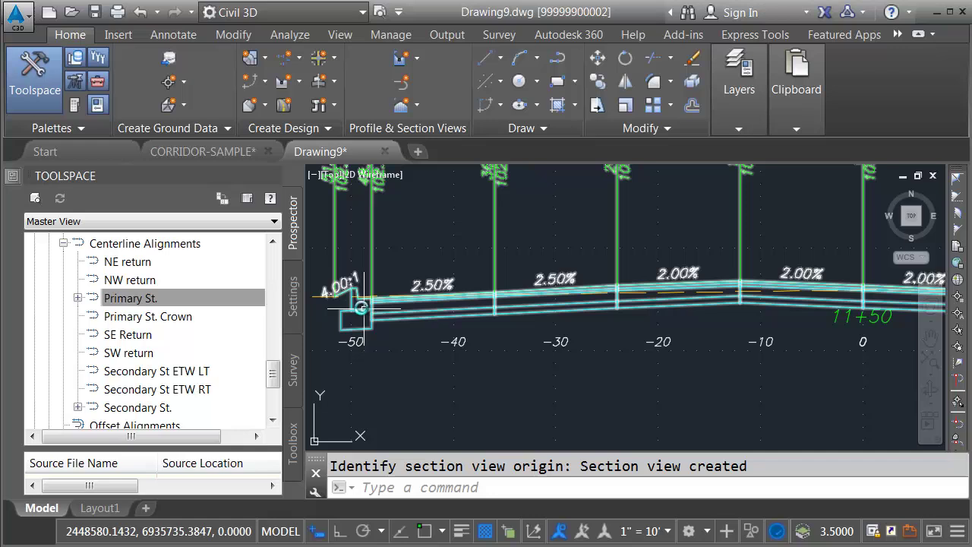
scroll(351, 300, "up", 3)
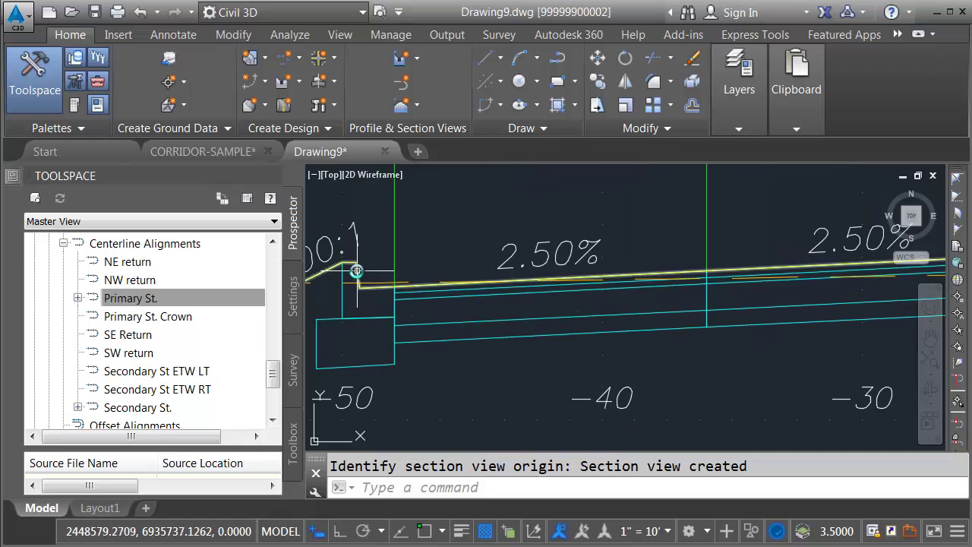
scroll(448, 269, "down", 4)
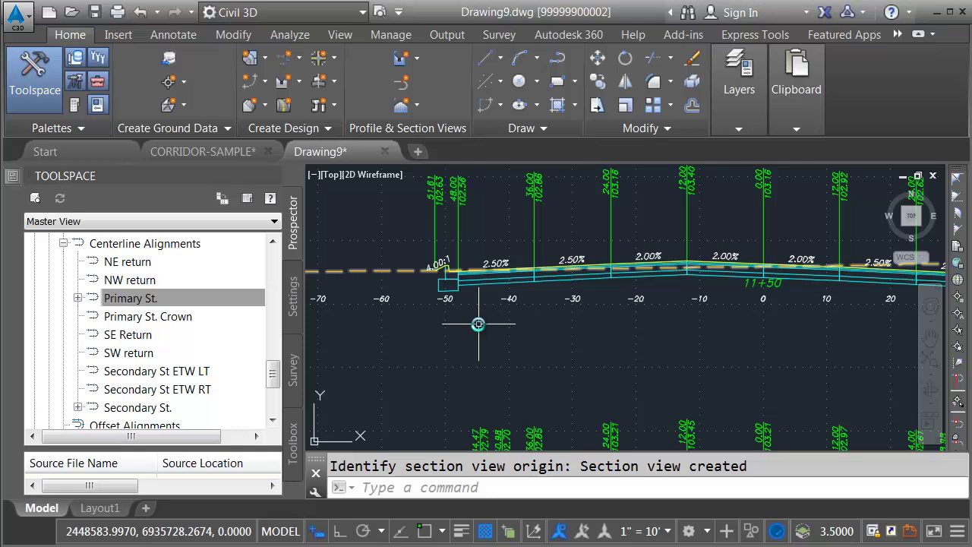
scroll(532, 328, "down", 3)
middle_click_drag(635, 329, 540, 343)
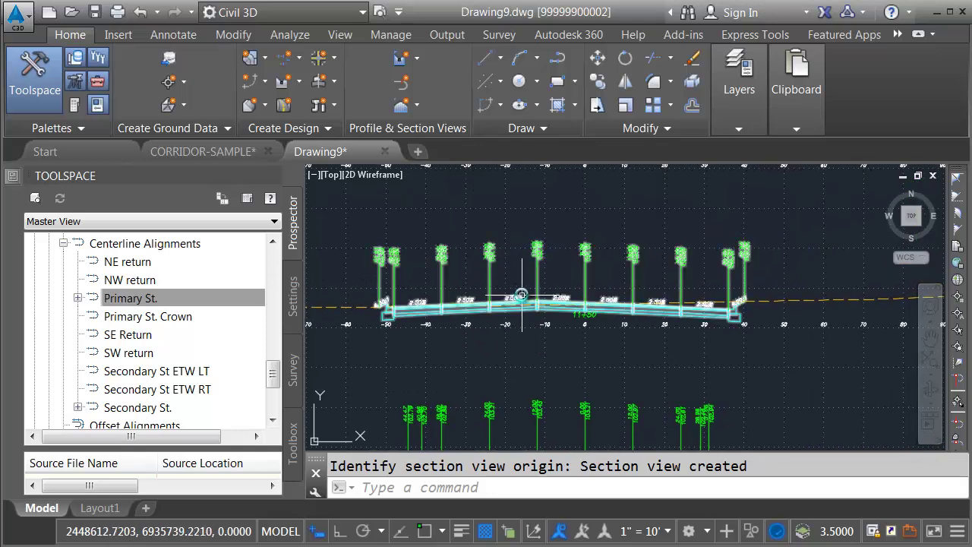
scroll(509, 265, "up", 2)
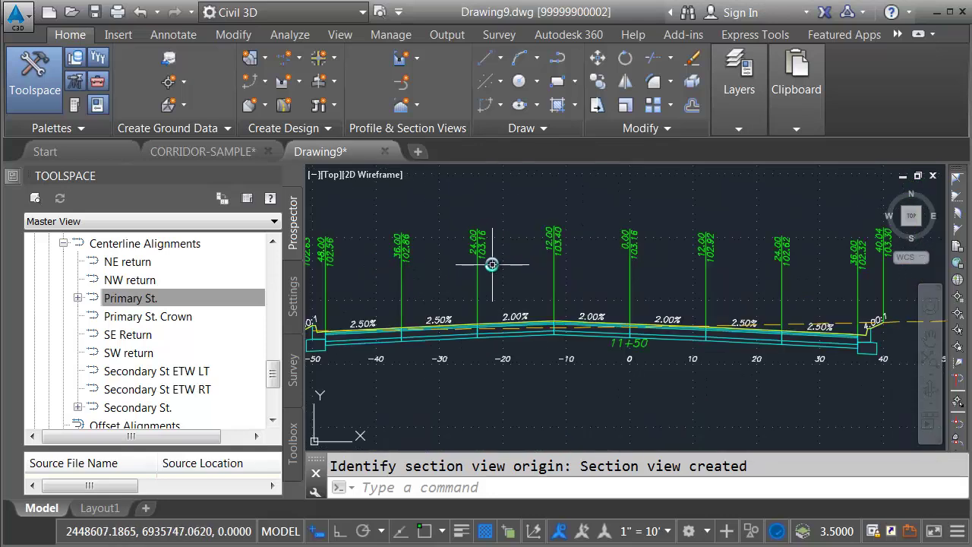
scroll(521, 276, "down", 4)
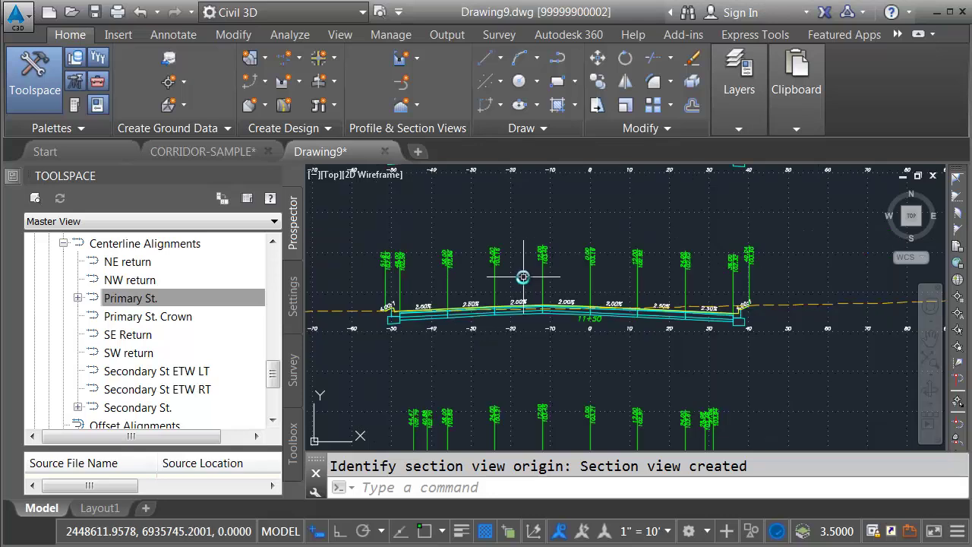
scroll(515, 364, "up", 3)
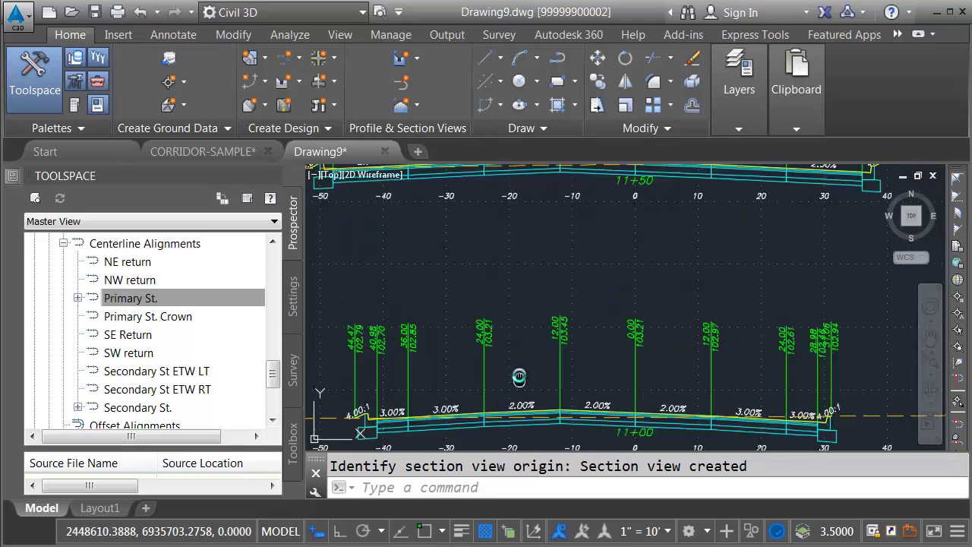
mouse_move(527, 319)
middle_mouse_down()
mouse_move(527, 278)
mouse_move(535, 308)
middle_mouse_up()
scroll(535, 307, "down", 2)
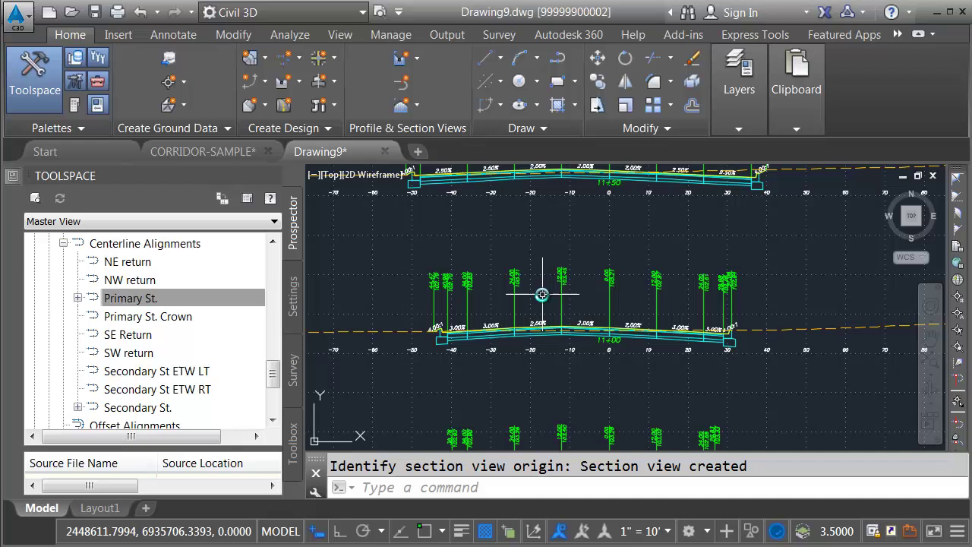